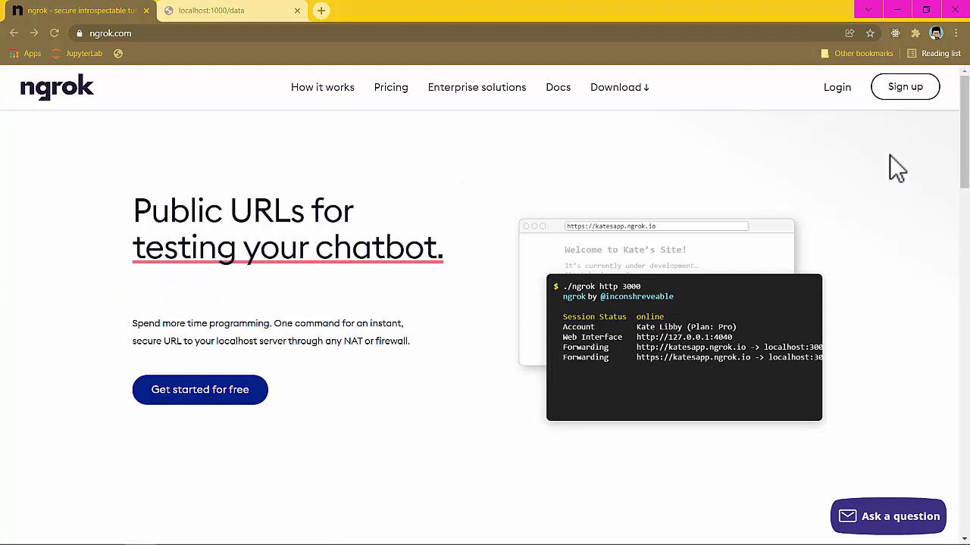
Log in to the ngrok account and look over the sections of its dashboard.
left_click(837, 106)
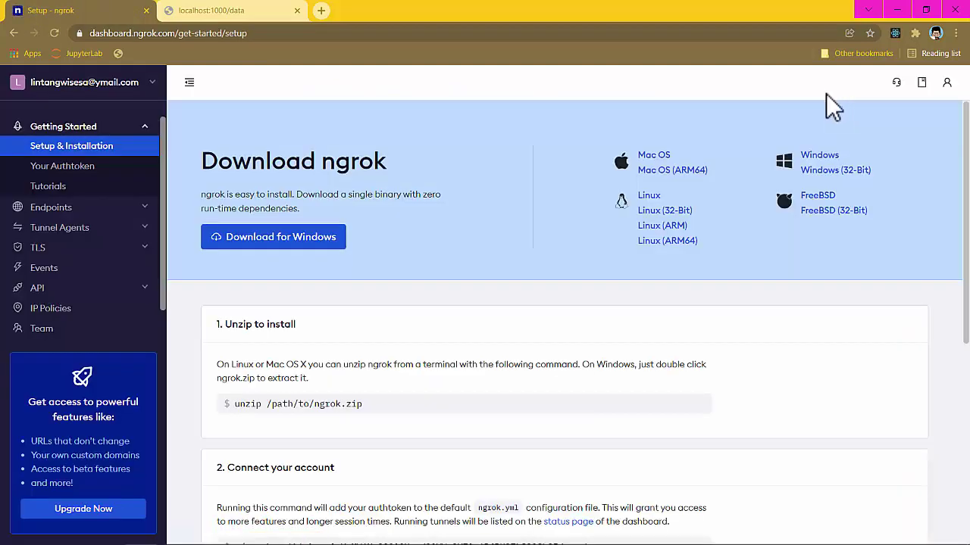
scroll(65, 253, "down", 1)
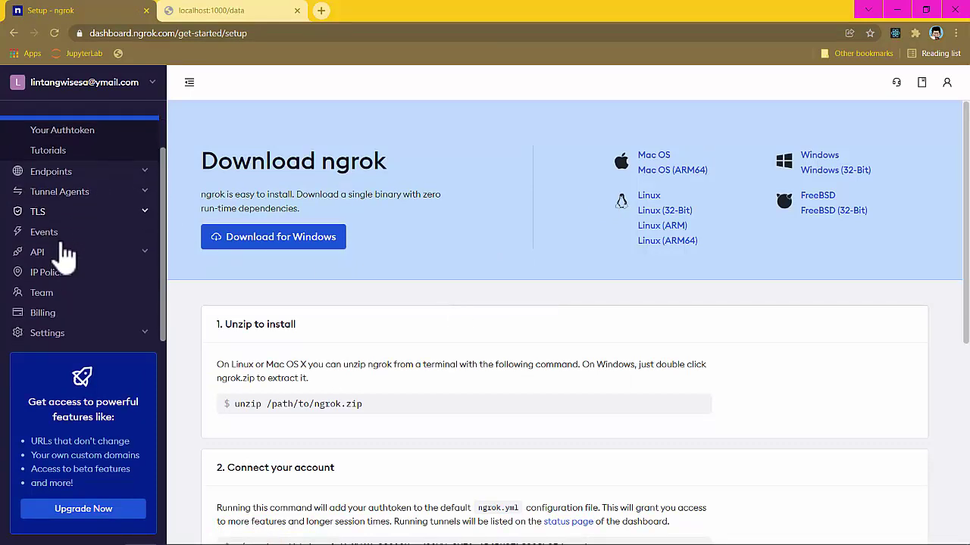
scroll(66, 254, "up", 1)
scroll(66, 253, "up", 1)
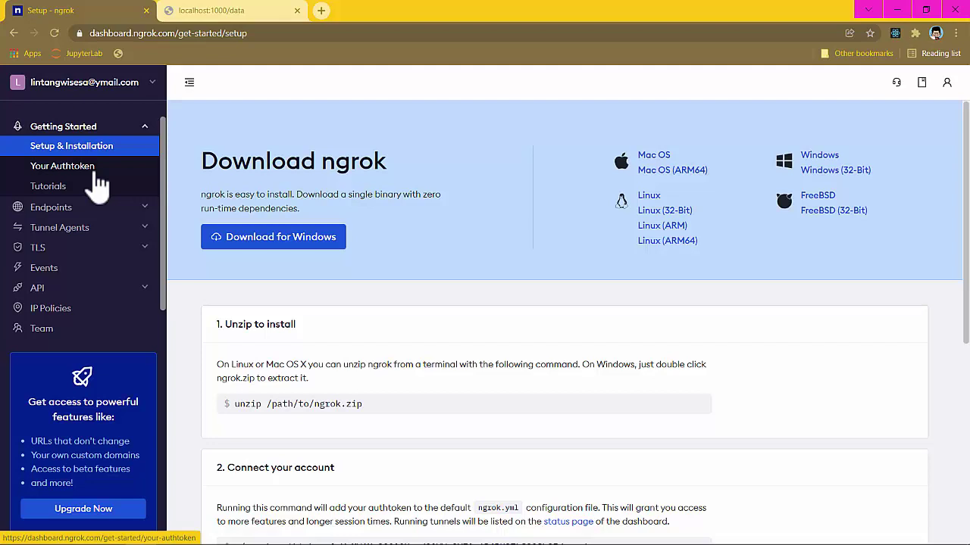
Examine the Endpoints, Tunnel Agents, TLS and Events sections of the ngrok dashboard.
left_click(131, 211)
left_click(133, 211)
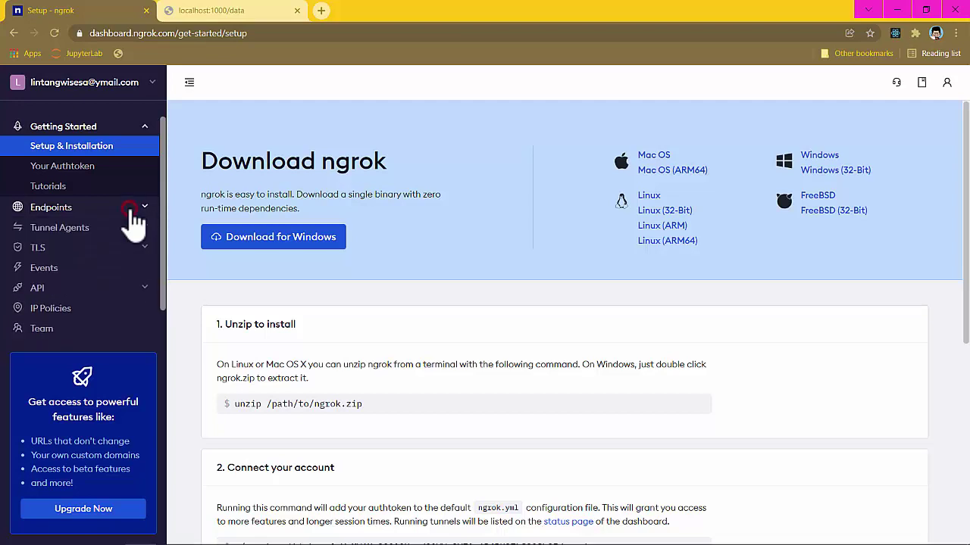
left_click(123, 230)
left_click(125, 229)
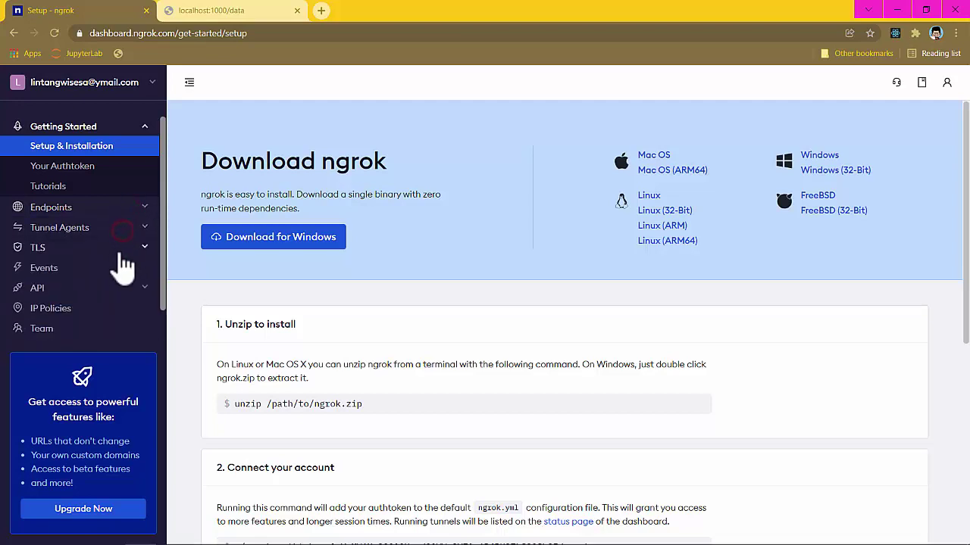
left_click(123, 247)
left_click(121, 247)
left_click(118, 268)
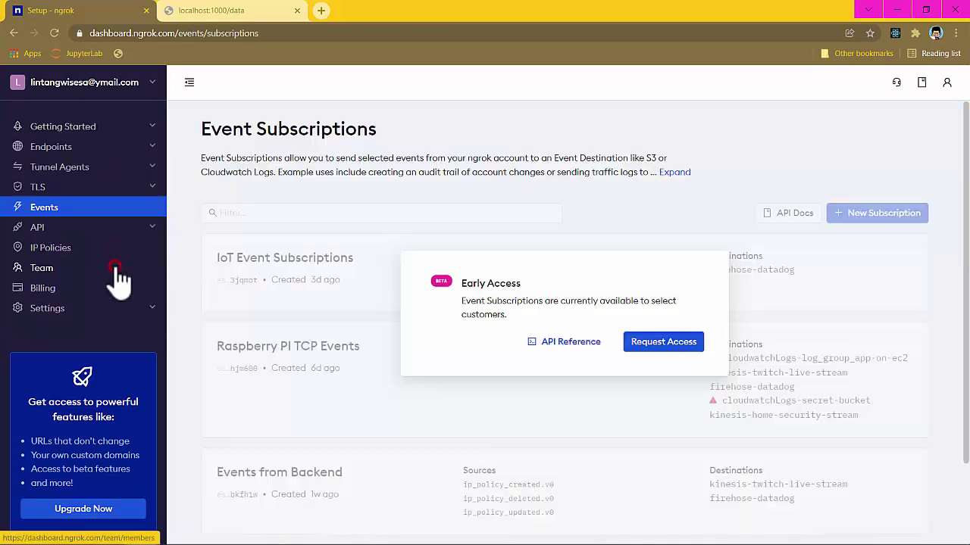
left_click(57, 148)
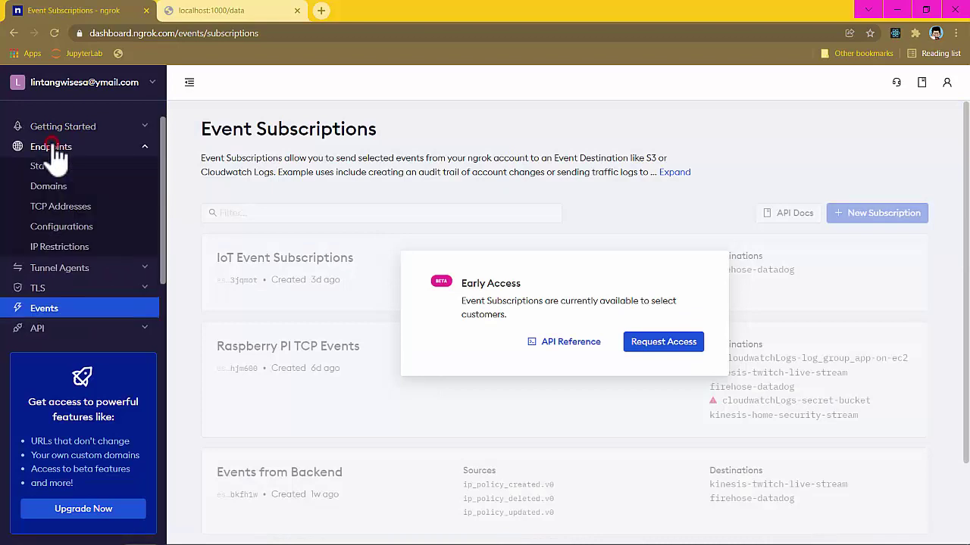
Return to the Setup & Installation page and download ngrok for Windows.
left_click(62, 126)
left_click(75, 150)
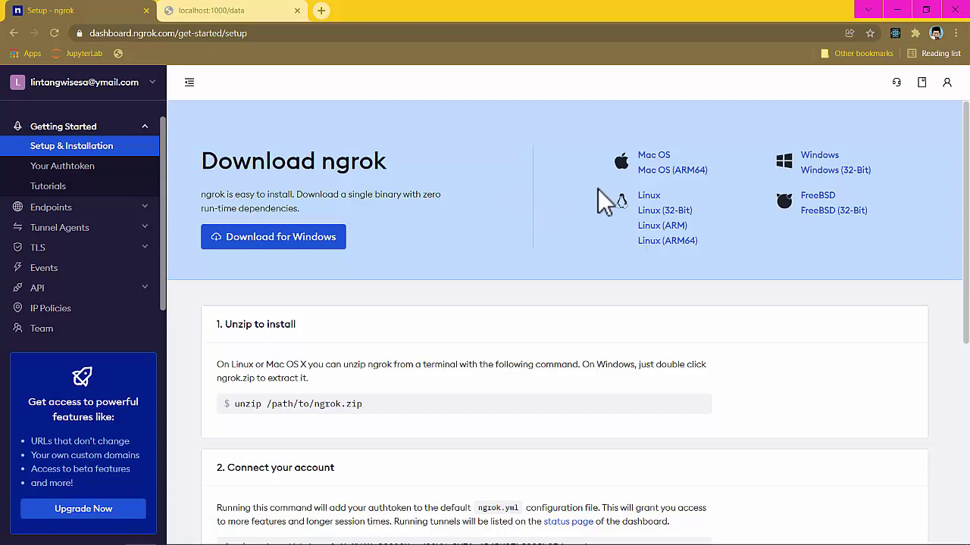
left_click(217, 243)
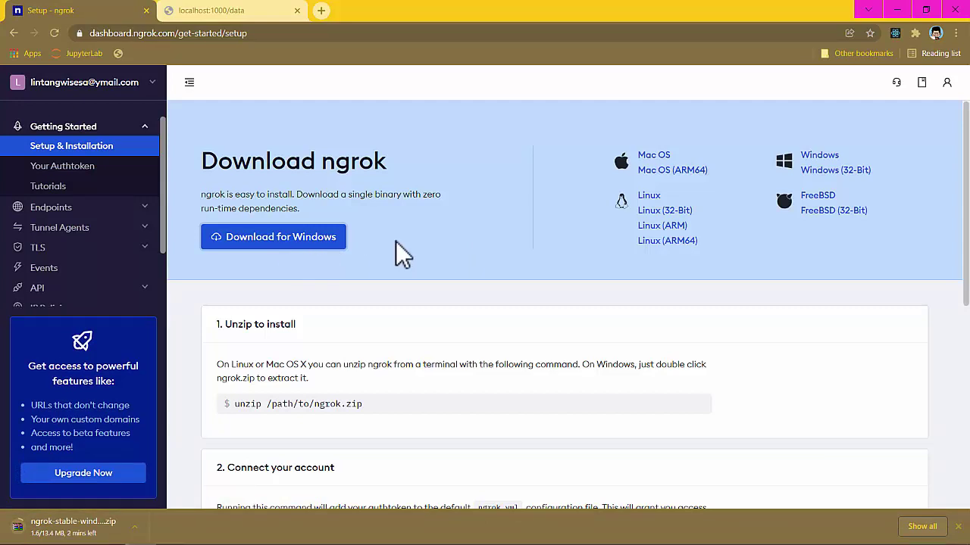
Read the unzip command and the account connection command in the setup instructions.
scroll(396, 244, "down", 3)
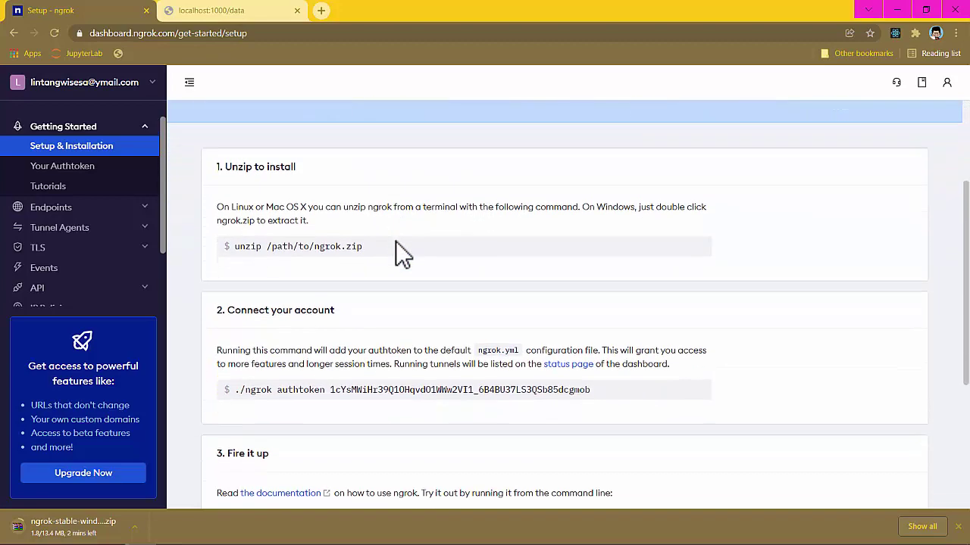
scroll(395, 240, "down", 1)
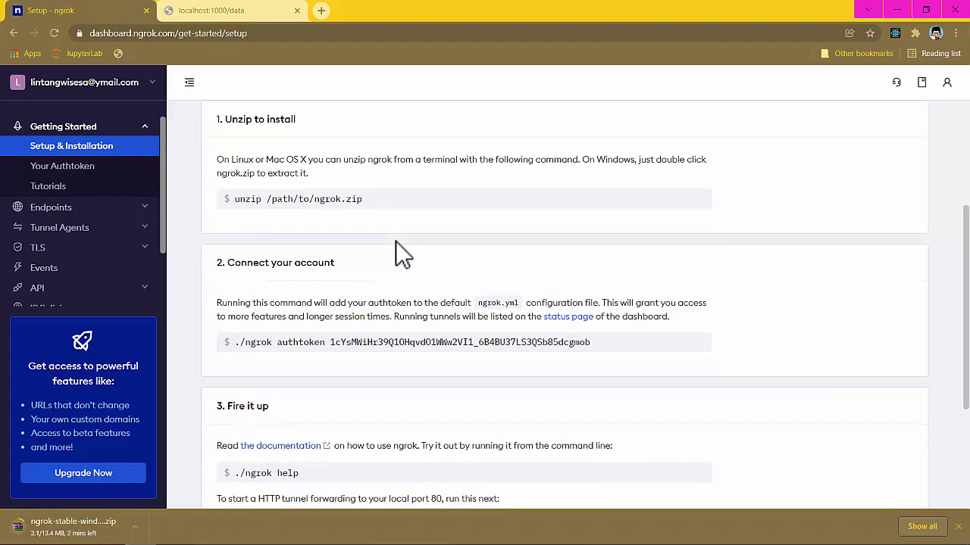
left_click_drag(233, 199, 374, 201)
scroll(397, 269, "down", 2)
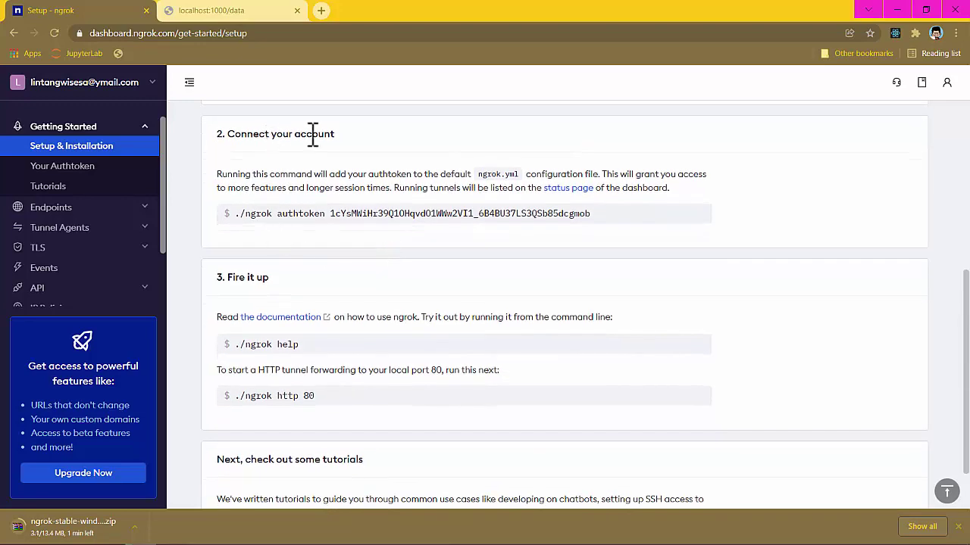
left_click_drag(236, 214, 593, 219)
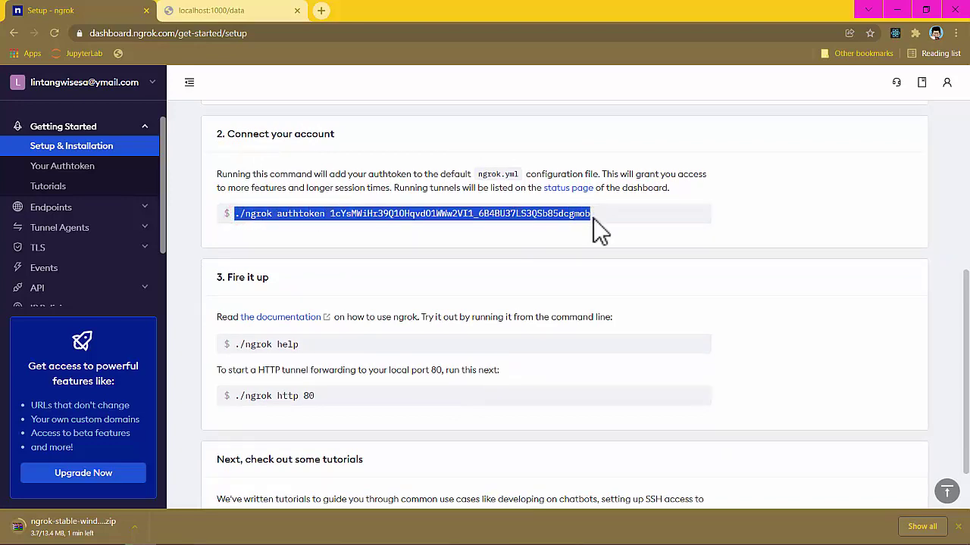
Copy the personal authtoken from the Your Authtoken page.
left_click(70, 178)
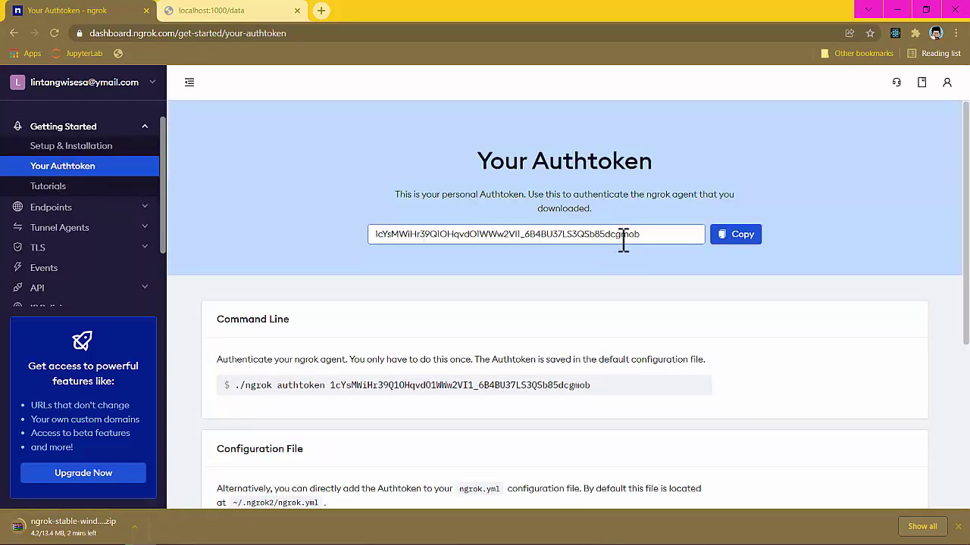
left_click_drag(641, 234, 388, 237)
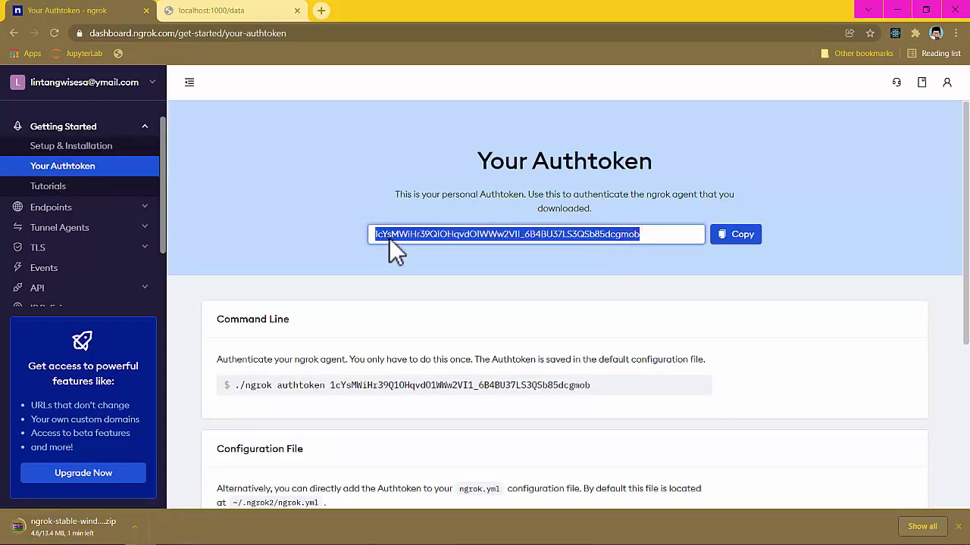
left_click(752, 234)
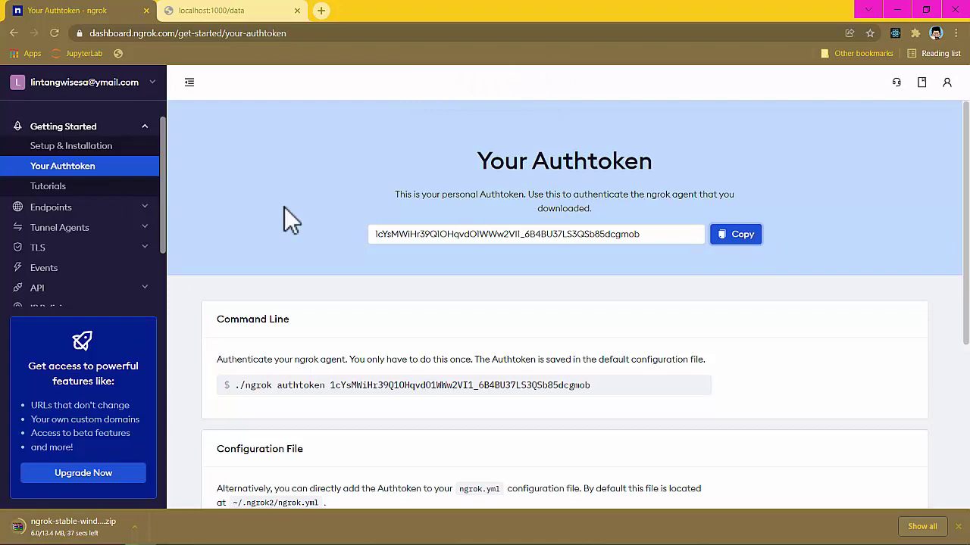
Review the ngrok help and ngrok http 80 commands under Fire it up on the Setup & Installation page.
left_click(86, 153)
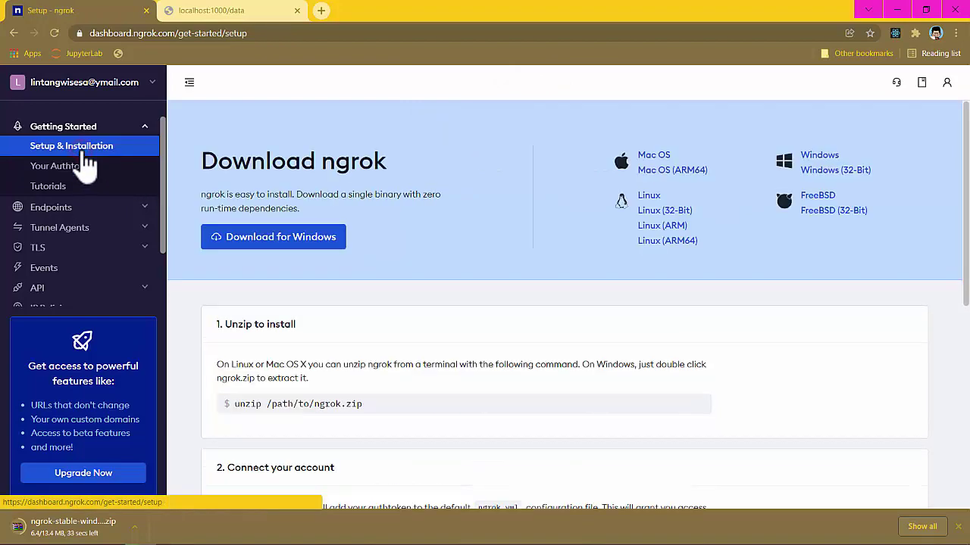
scroll(442, 255, "down", 3)
scroll(440, 246, "down", 3)
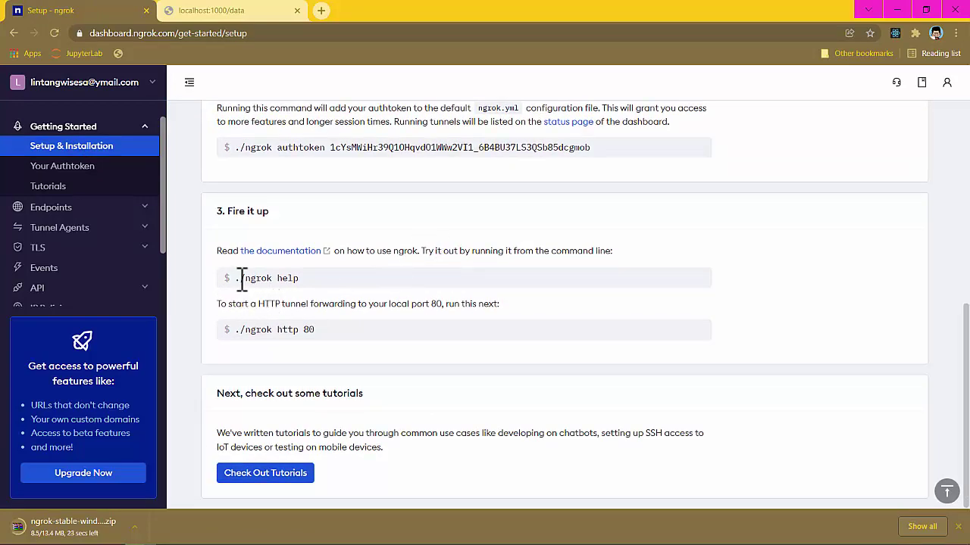
left_click_drag(244, 278, 310, 282)
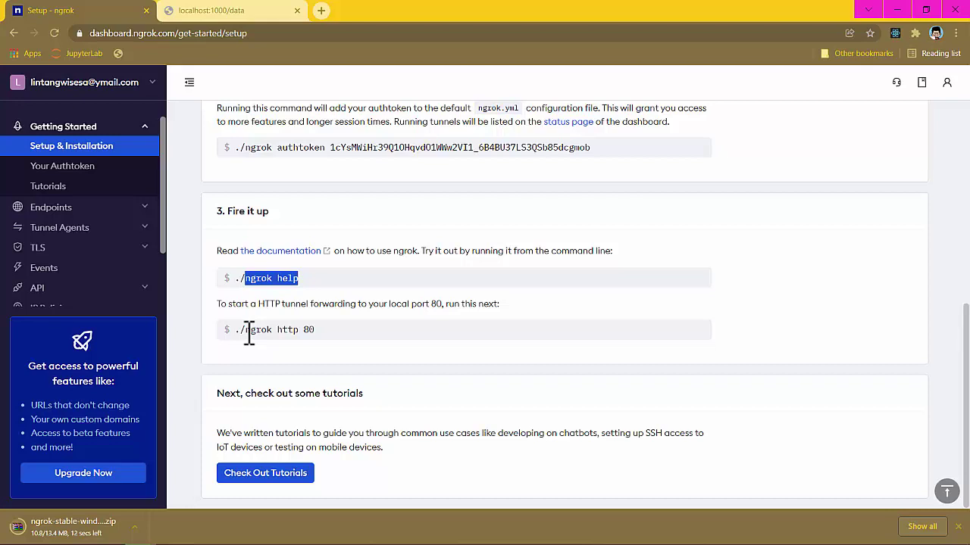
left_click_drag(244, 331, 327, 342)
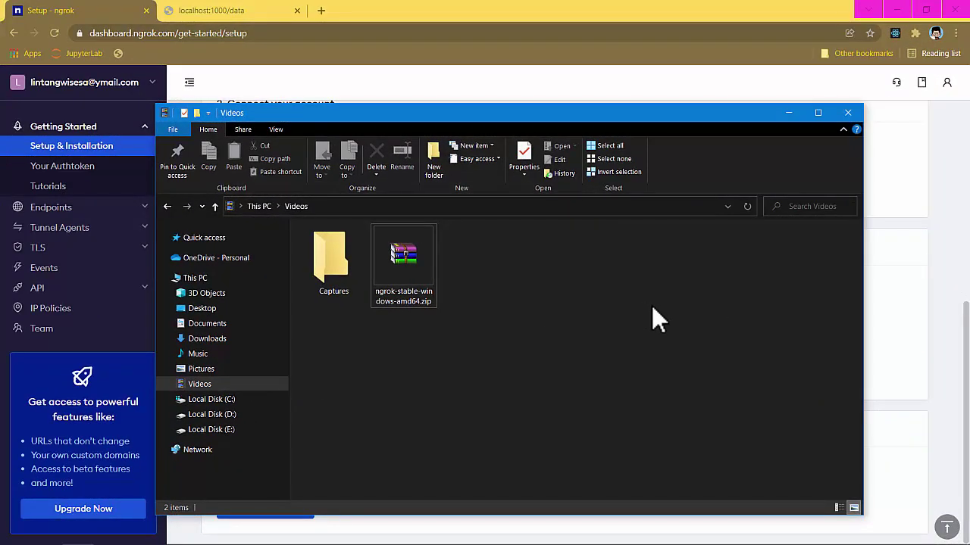
Extract ngrok-stable-windows-amd64.zip into the Videos folder in File Explorer.
left_click(410, 282)
right_click(409, 288)
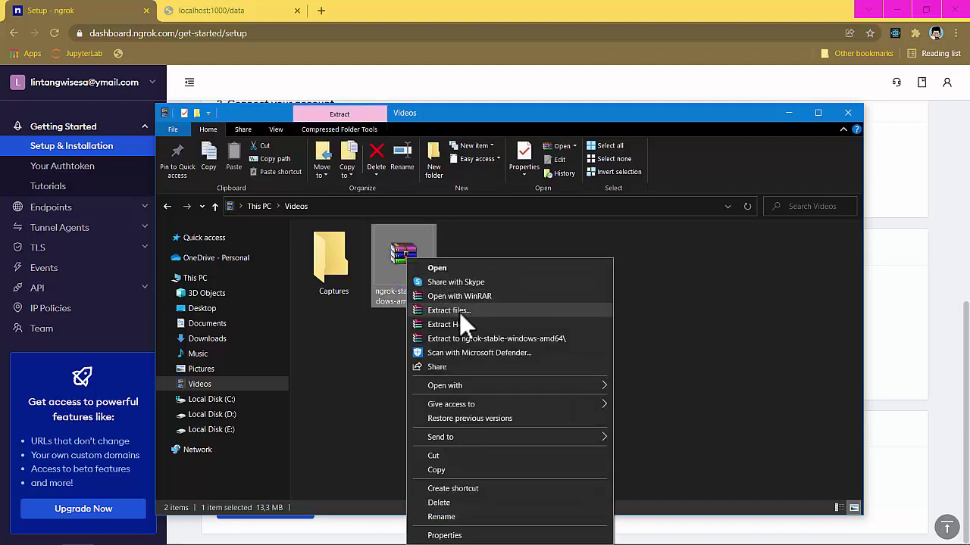
left_click(459, 323)
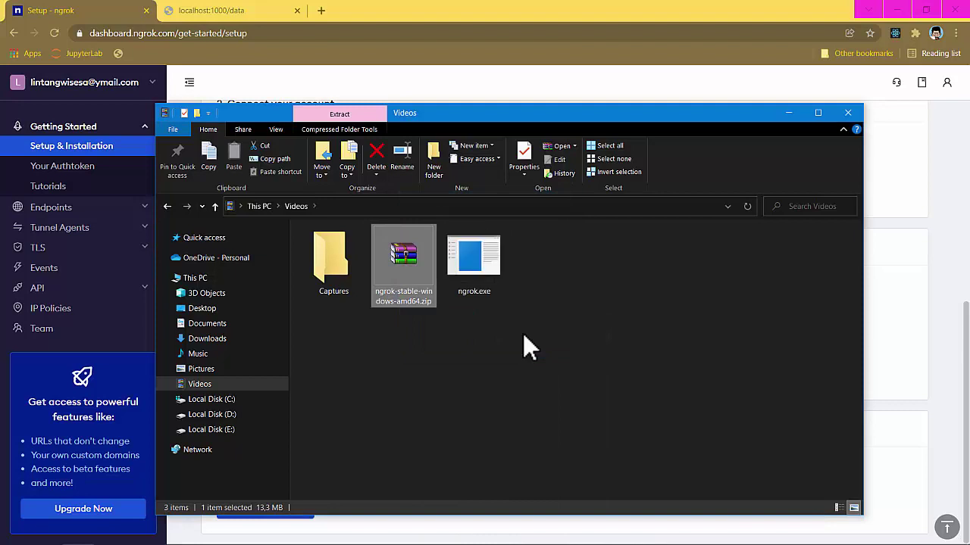
Move ngrok.exe from the Videos folder to the go_ngrok folder on Local Disk (E:).
left_click(489, 262)
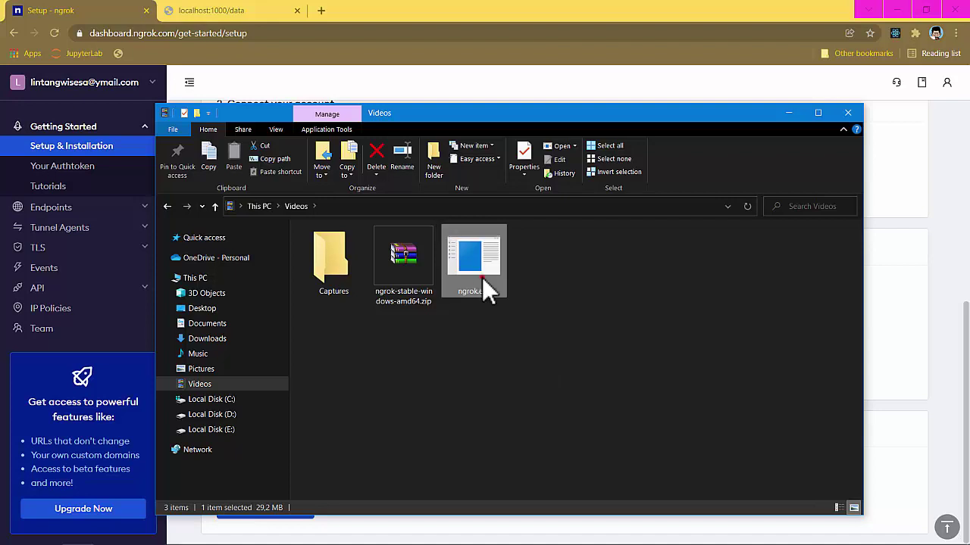
key("ctrl+x")
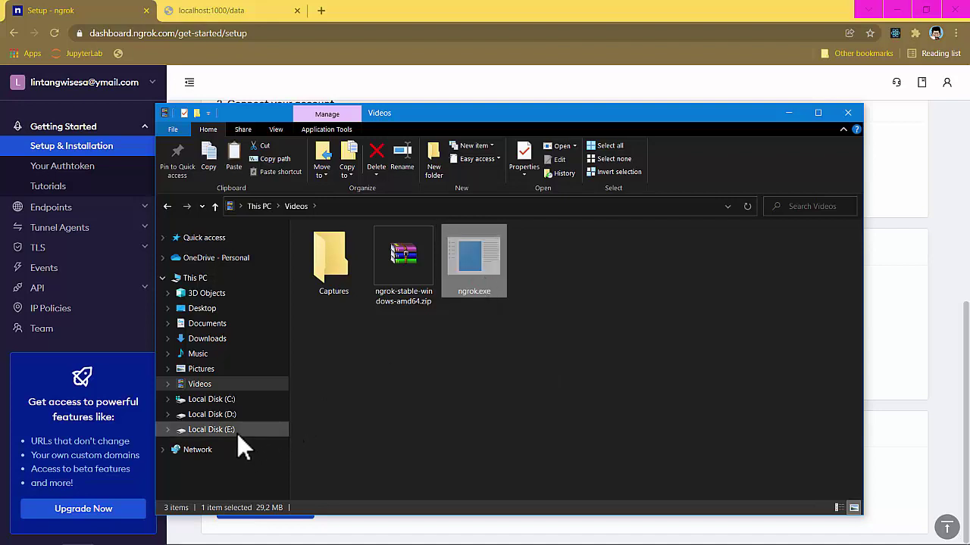
left_click(237, 433)
left_click(350, 356)
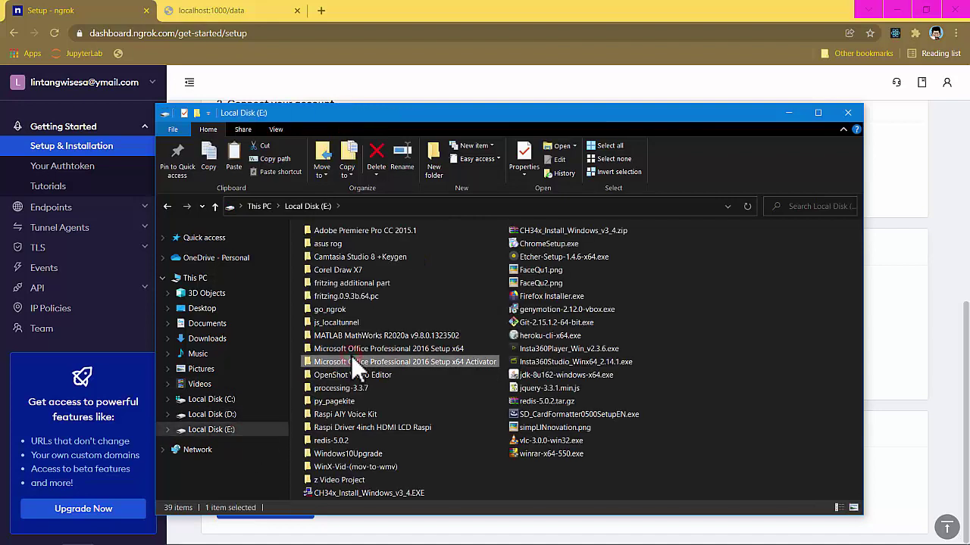
key("Up")
key("Up")
key("Up")
key("Up")
key("Return")
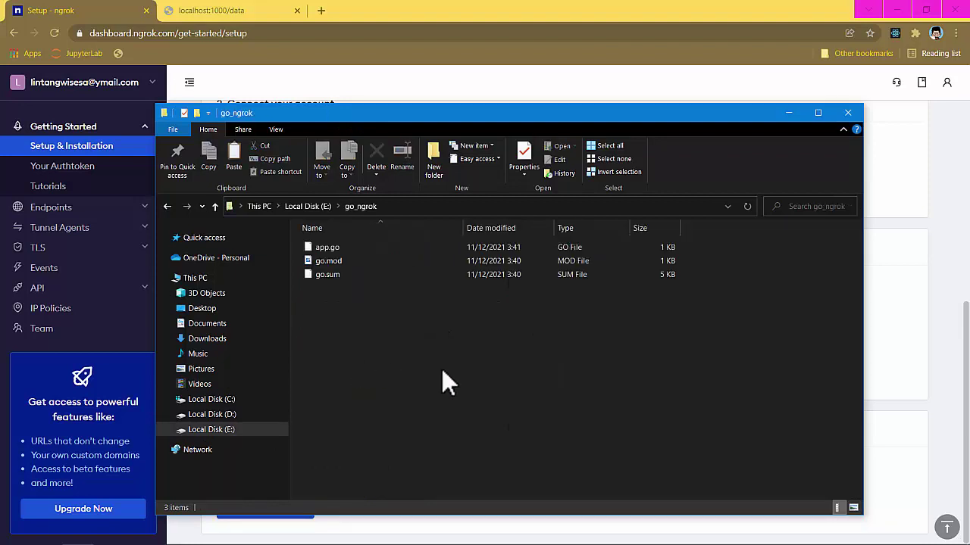
key("ctrl+v")
left_click(441, 369)
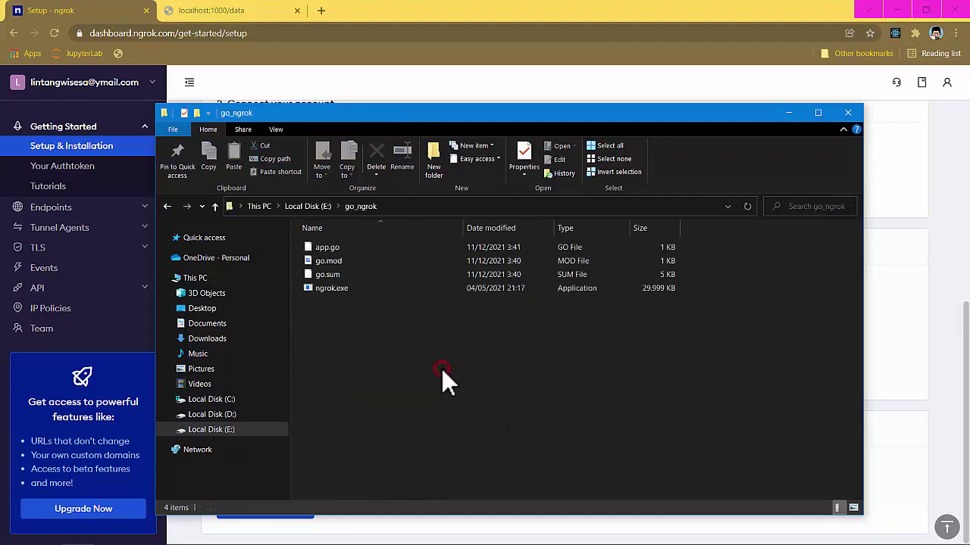
Switch to Visual Studio Code and split the go_ngrok project's terminal to get a second prompt.
key("alt+Tab")
key("alt+Tab")
key("alt+Tab")
key("alt+Tab")
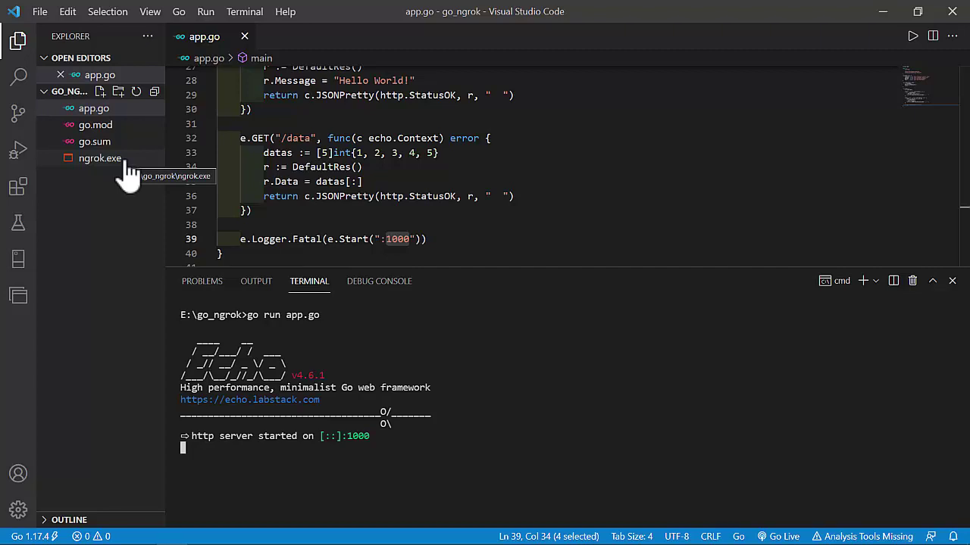
left_click(491, 210)
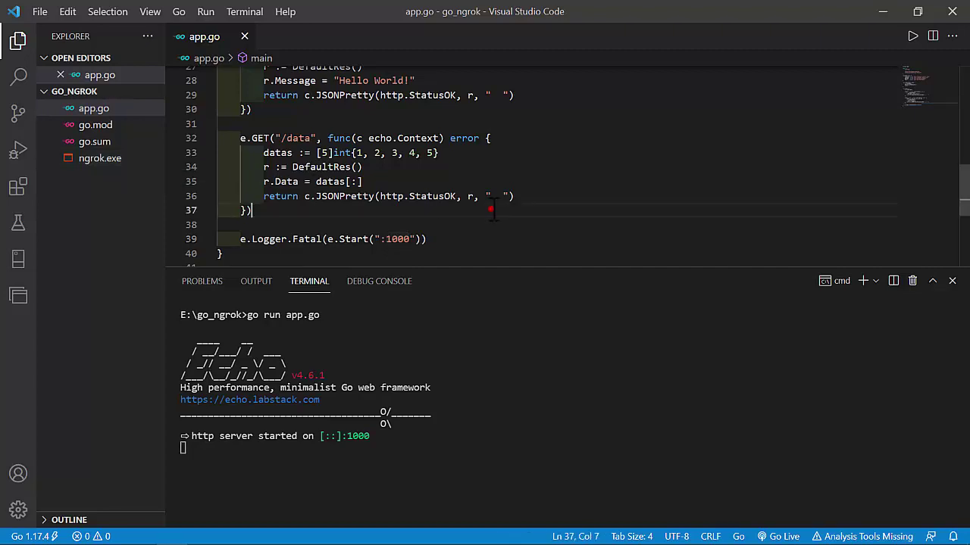
left_click(896, 284)
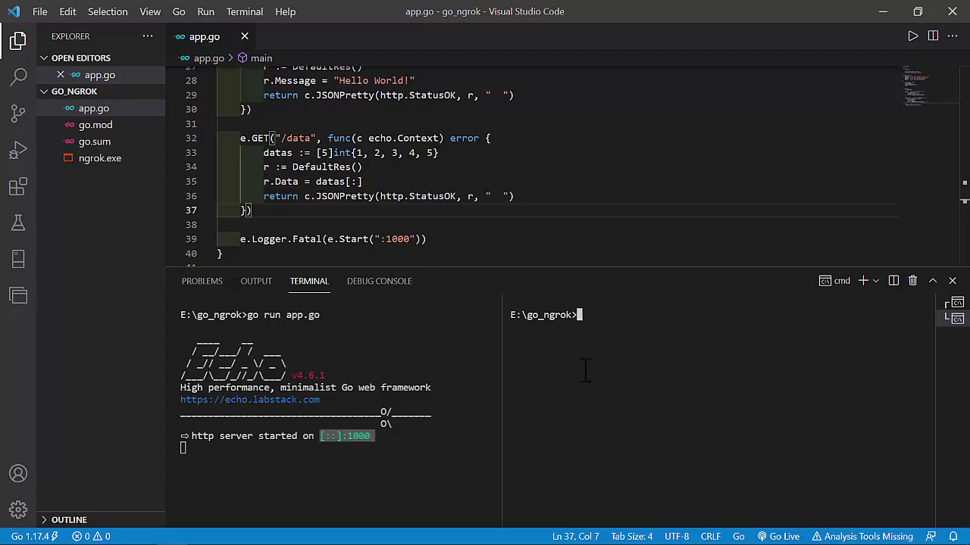
Copy the personal Authtoken from the ngrok dashboard in Chrome and register it with ngrok authtoken in the second Visual Studio Code terminal.
type("ngrok authtoken")
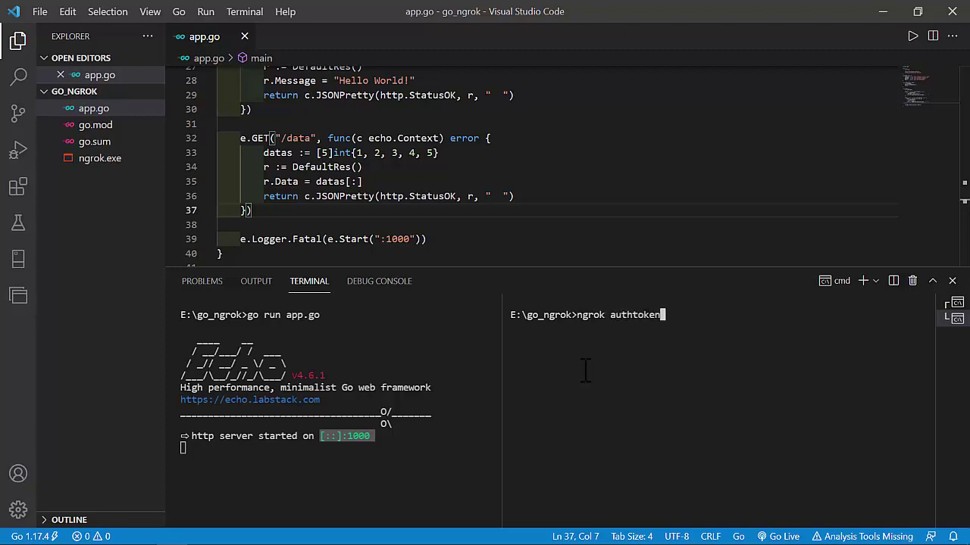
key("alt+Tab")
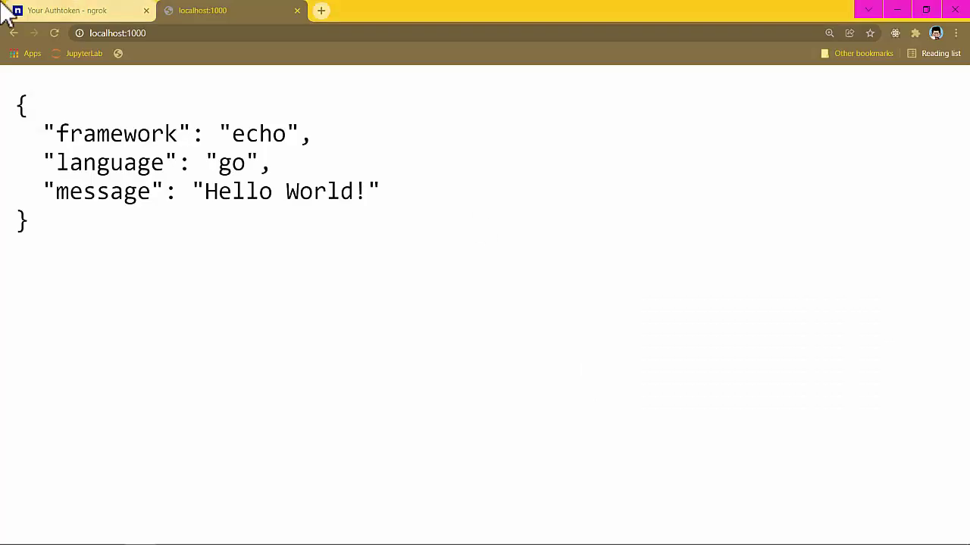
left_click(9, 10)
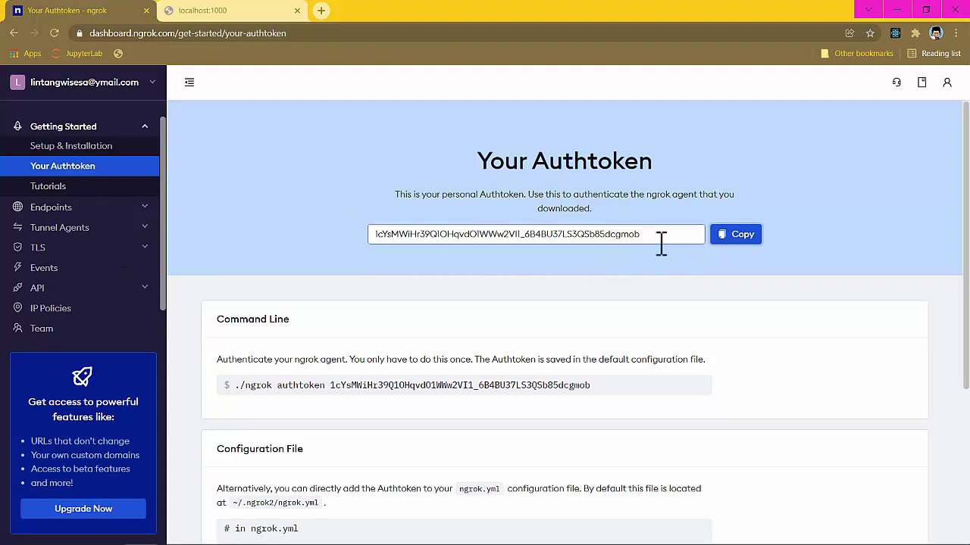
left_click(741, 236)
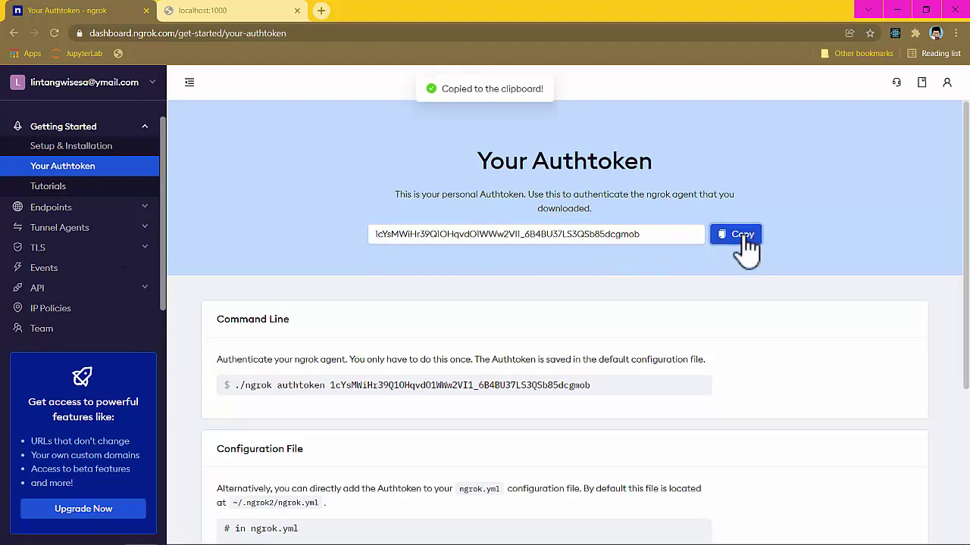
key("alt+Tab")
key("ctrl+v")
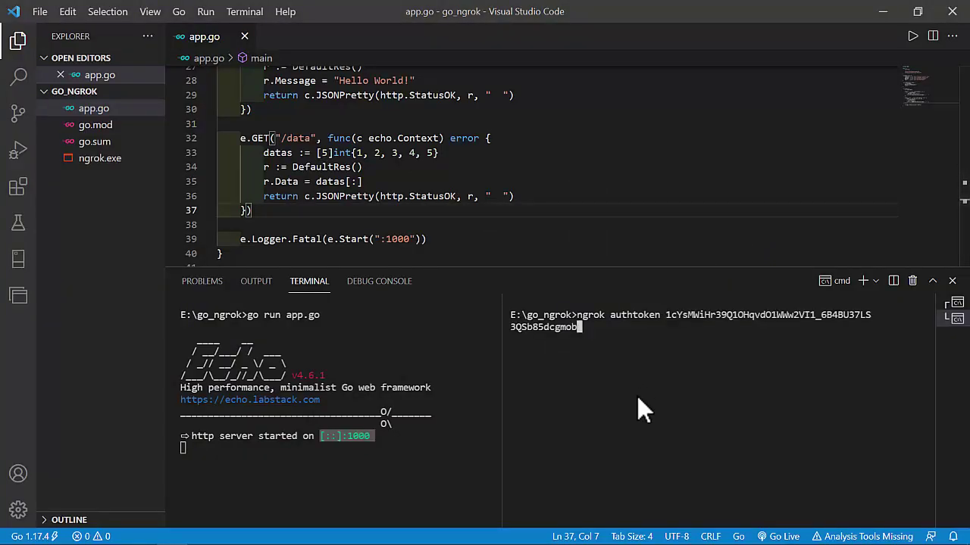
key("Return")
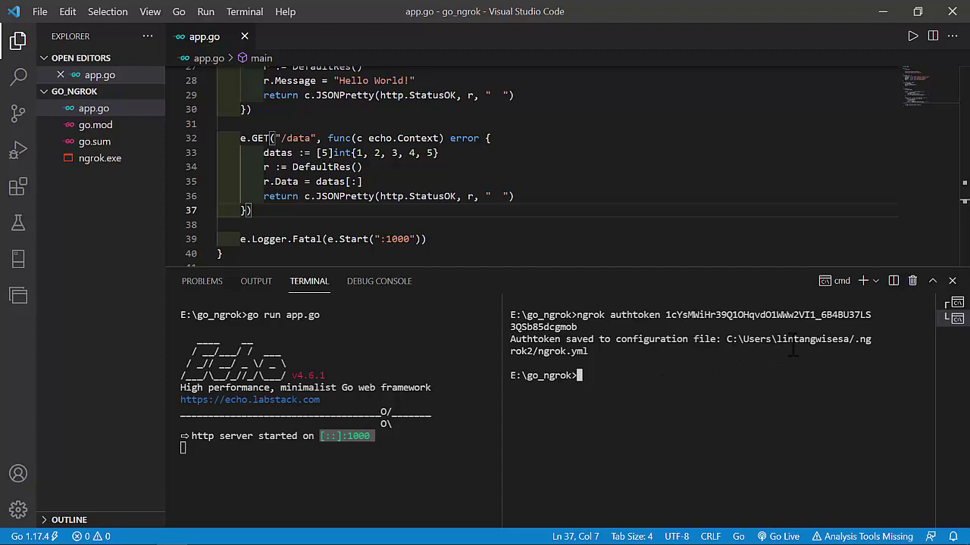
right_click(599, 350)
key("BackSpace")
key("BackSpace")
key("BackSpace")
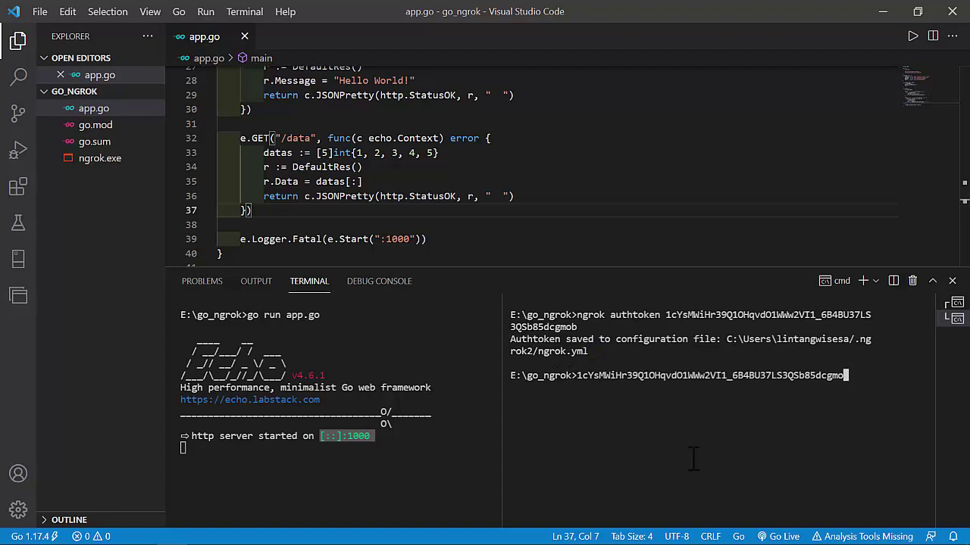
key("Escape")
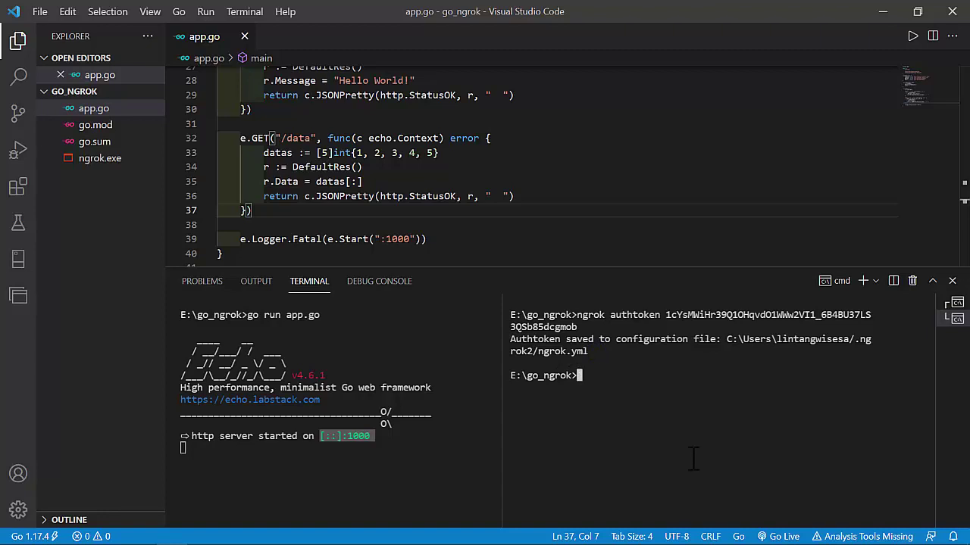
Start an ngrok tunnel for the local server by running ngrok http 1000 in the second terminal.
type("ngrok http 1000")
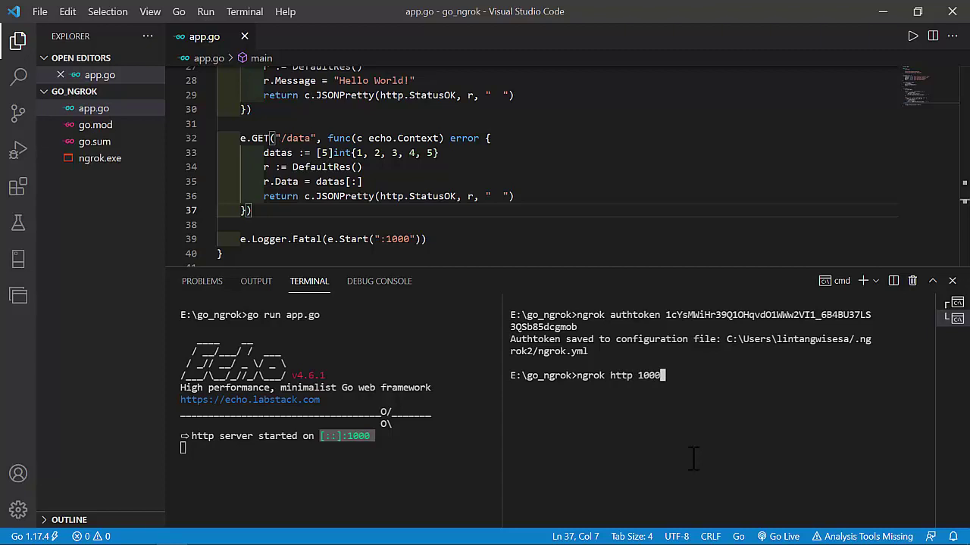
key("Return")
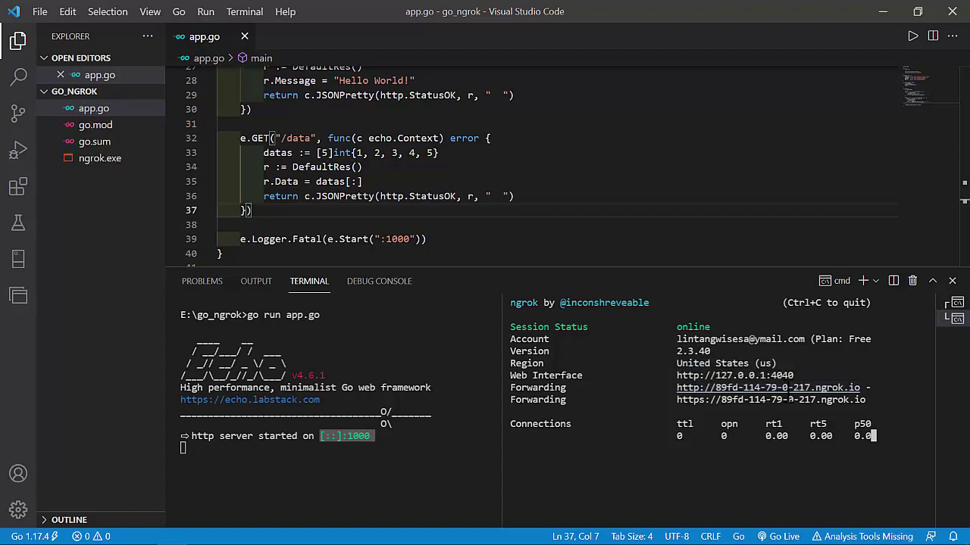
Switch to Chrome, proceed past the deceptive-site warning for the ngrok forwarding address, reload the page and enlarge its text.
key("alt+Tab")
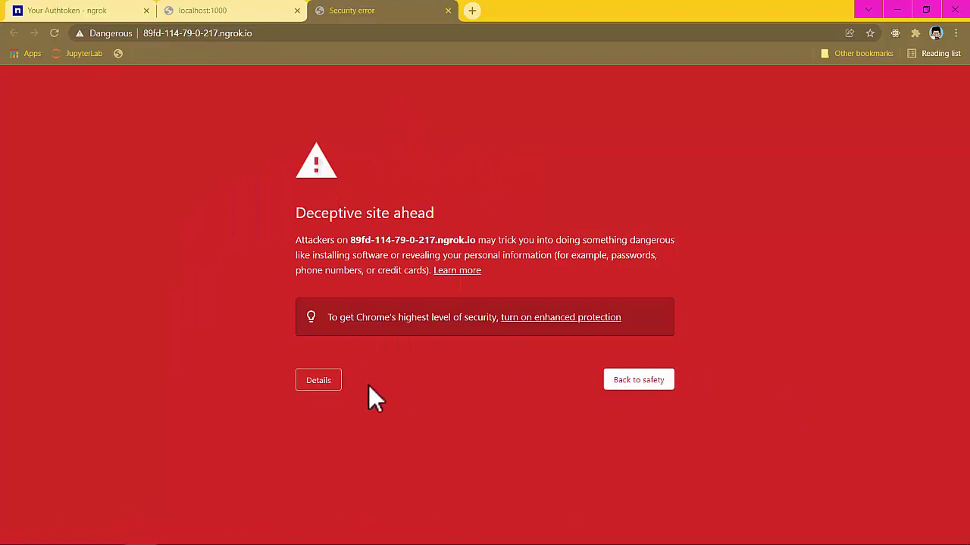
left_click(331, 381)
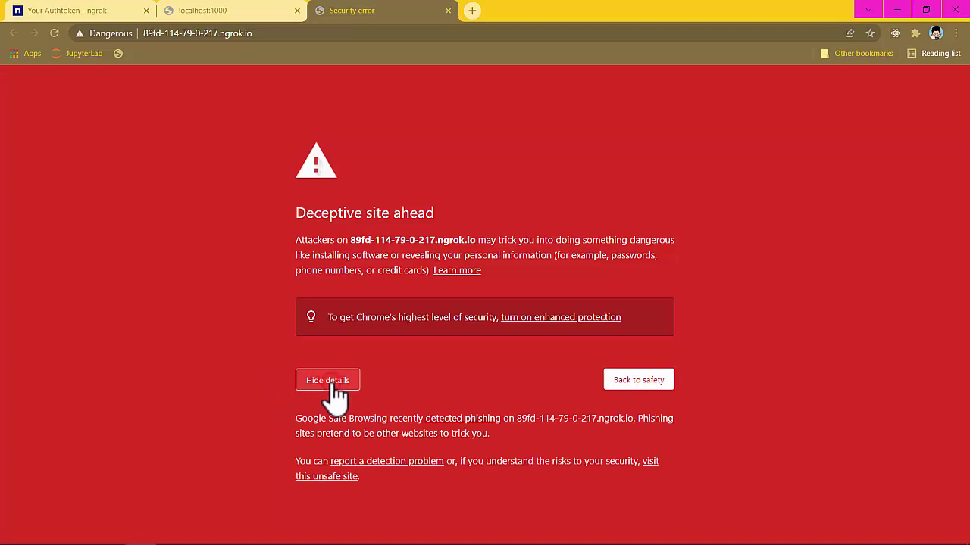
left_click(324, 477)
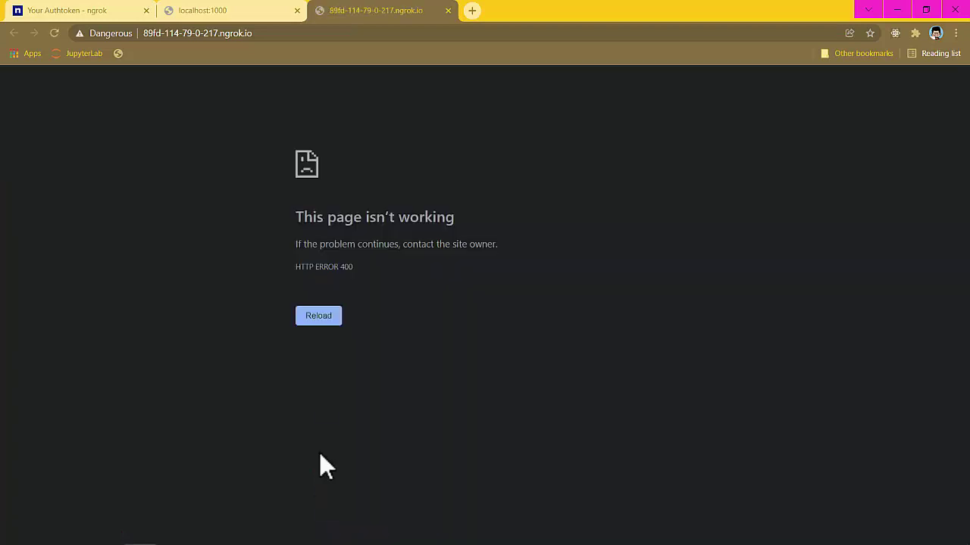
key("F5")
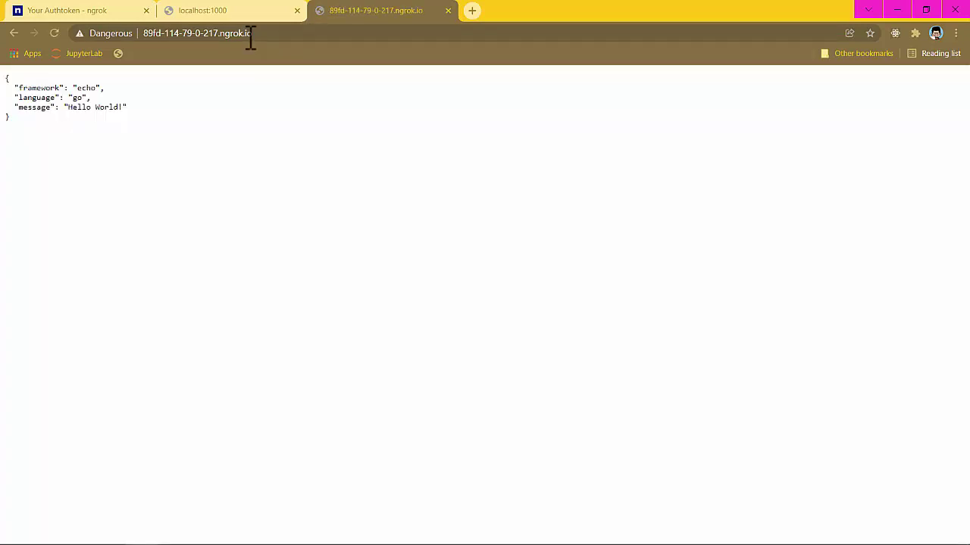
key("ctrl+plus")
key("ctrl+plus")
key("ctrl+plus")
key("ctrl+plus")
key("ctrl+plus")
key("ctrl+plus")
key("ctrl+plus")
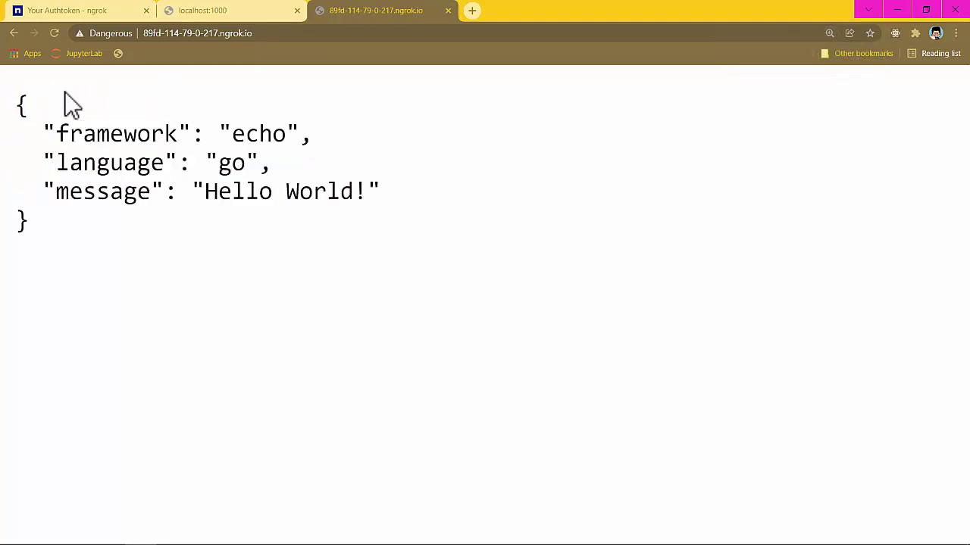
Compare the ngrok page's public address and response with those of the localhost:1000 page.
left_click(279, 33)
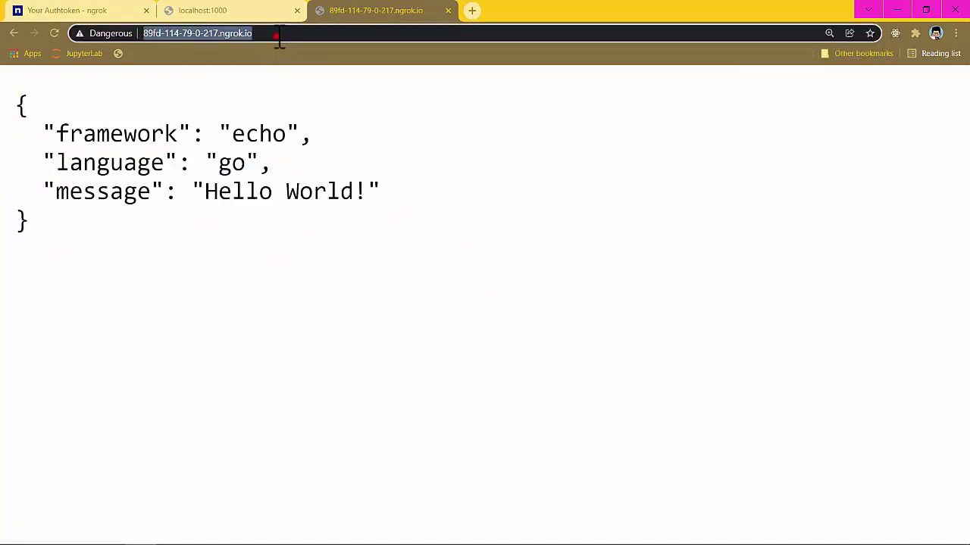
left_click(277, 34)
left_click(256, 13)
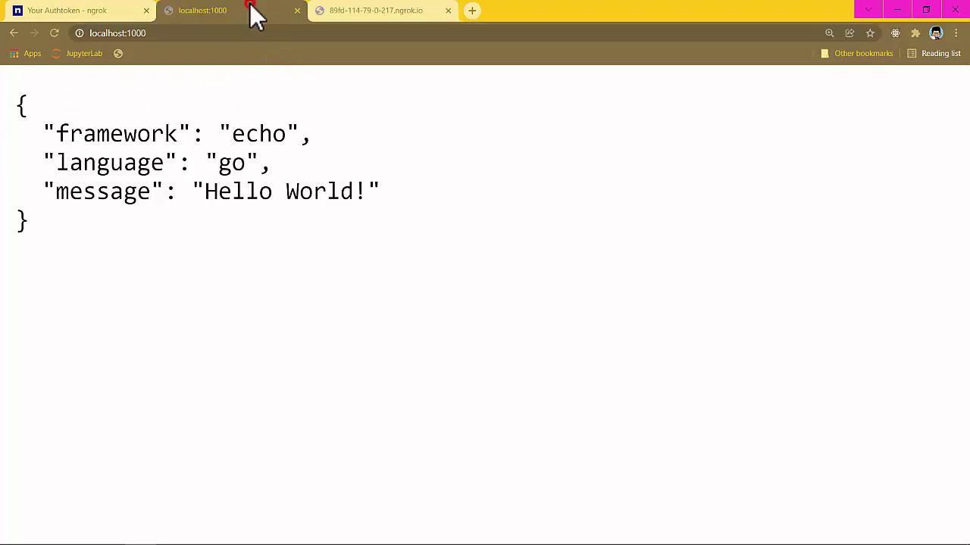
left_click_drag(200, 33, 93, 32)
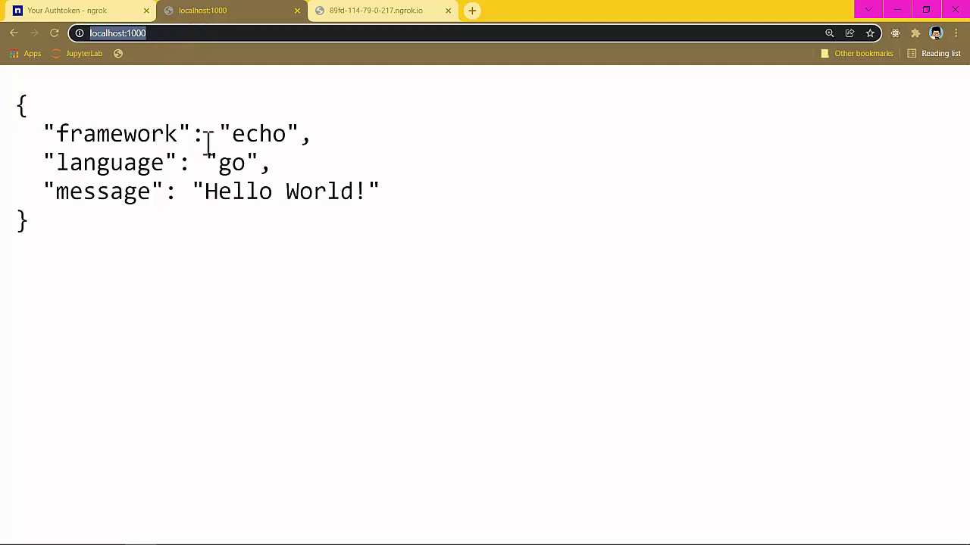
Open the /data endpoint through the ngrok forwarding address and highlight the whole JSON response.
left_click(418, 11)
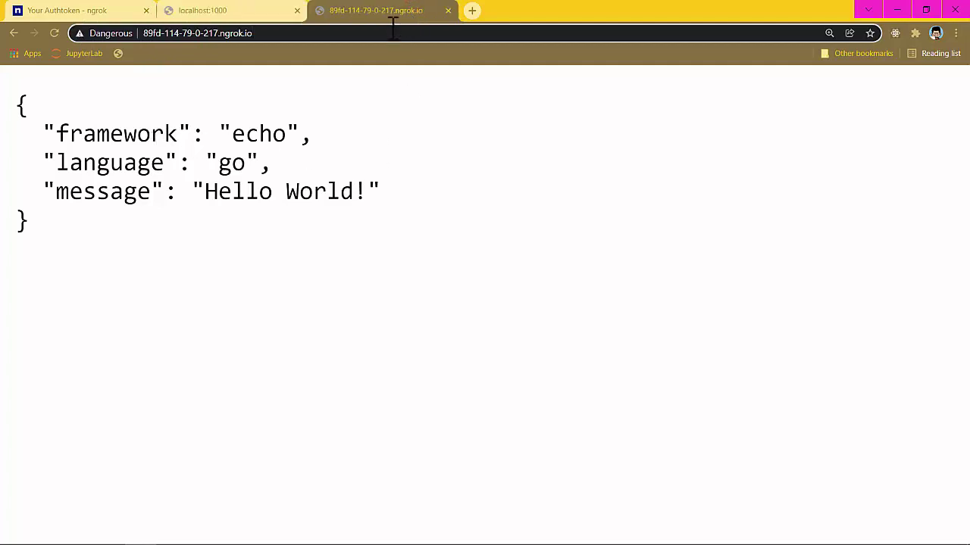
type("/data")
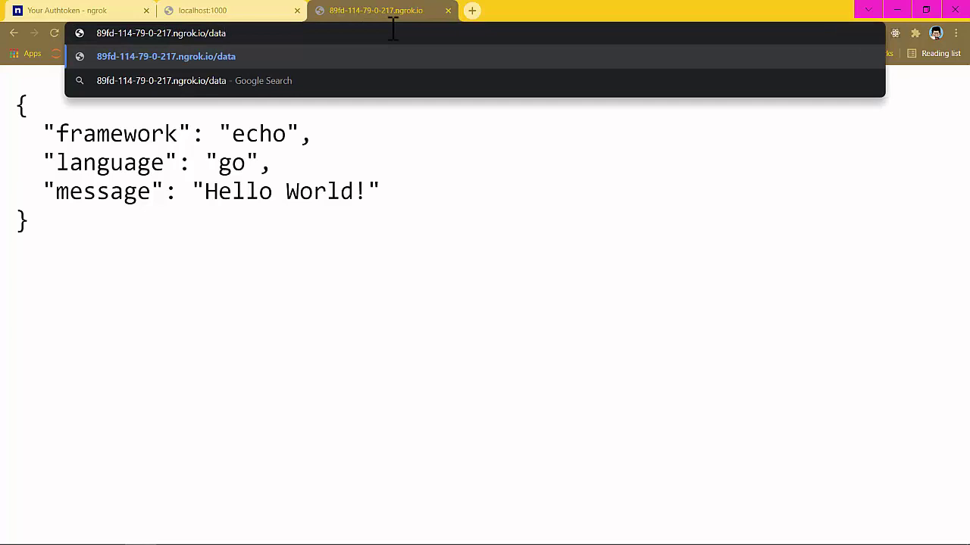
key("Return")
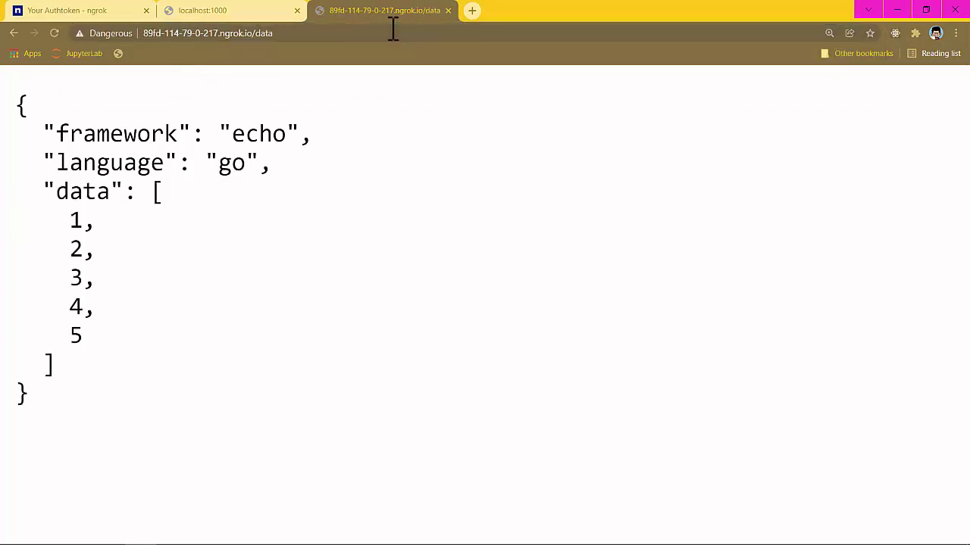
left_click_drag(16, 98, 110, 385)
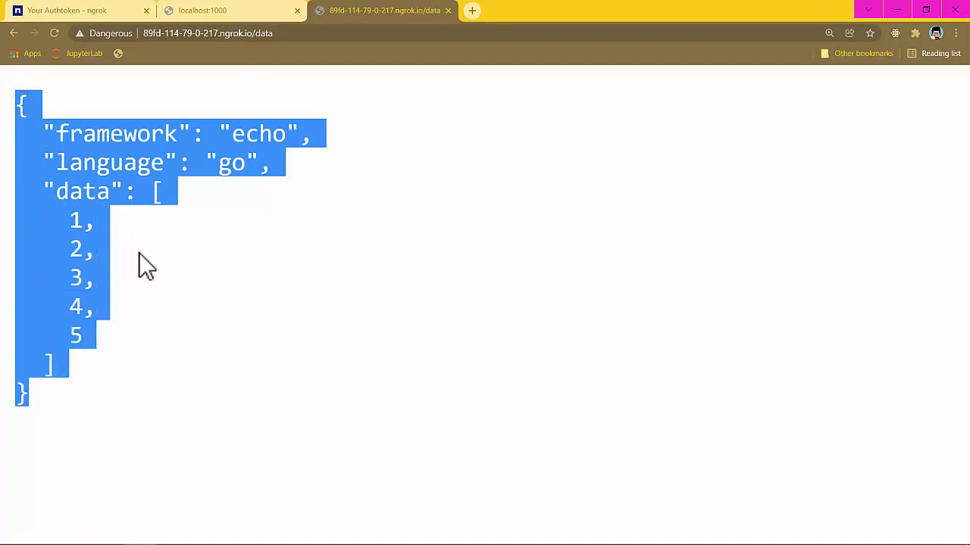
Open localhost:1000/data in the localhost tab, return to the ngrok /data page and clear its text selection.
left_click(221, 10)
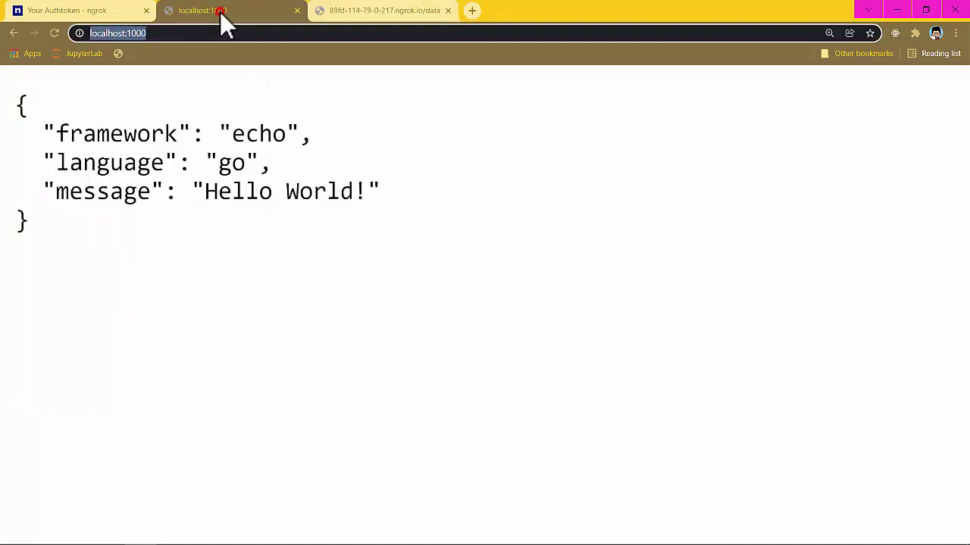
left_click(228, 38)
type("/data")
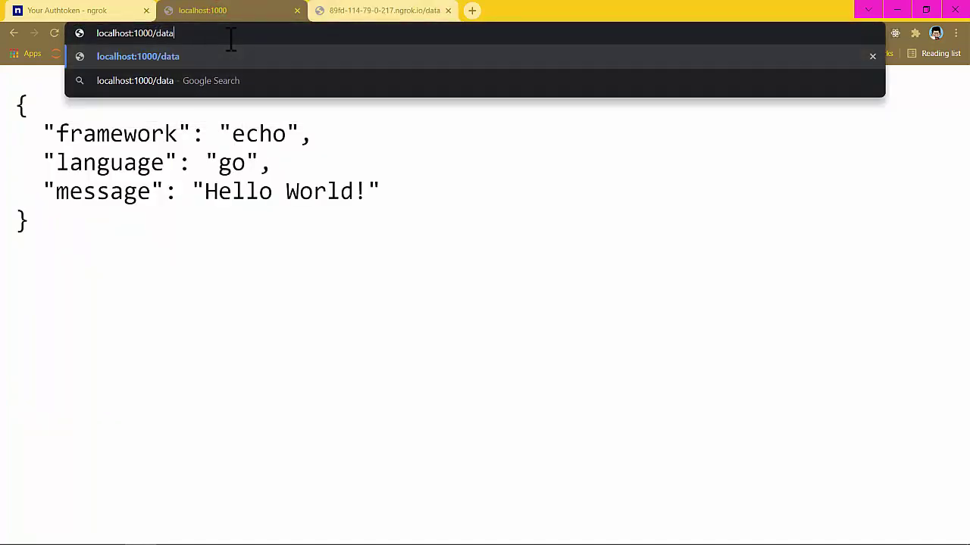
key("Return")
left_click(383, 10)
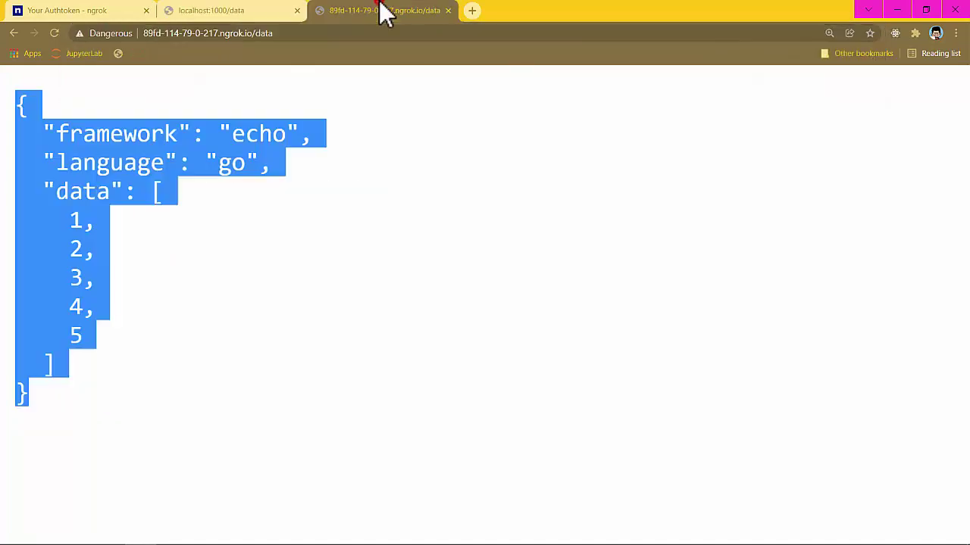
left_click(264, 366)
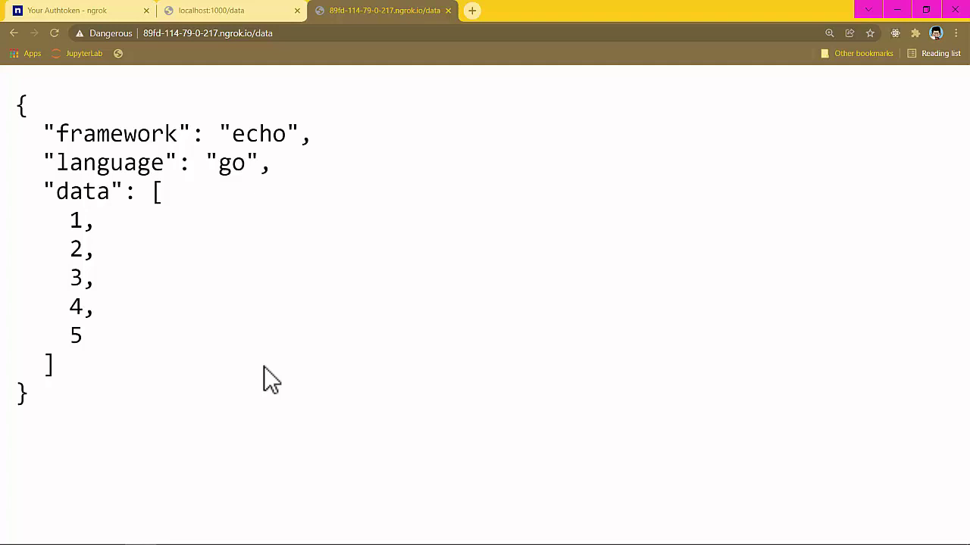
Review the ngrok dashboard and both /data pages, ending with the public ngrok address selected.
left_click(91, 11)
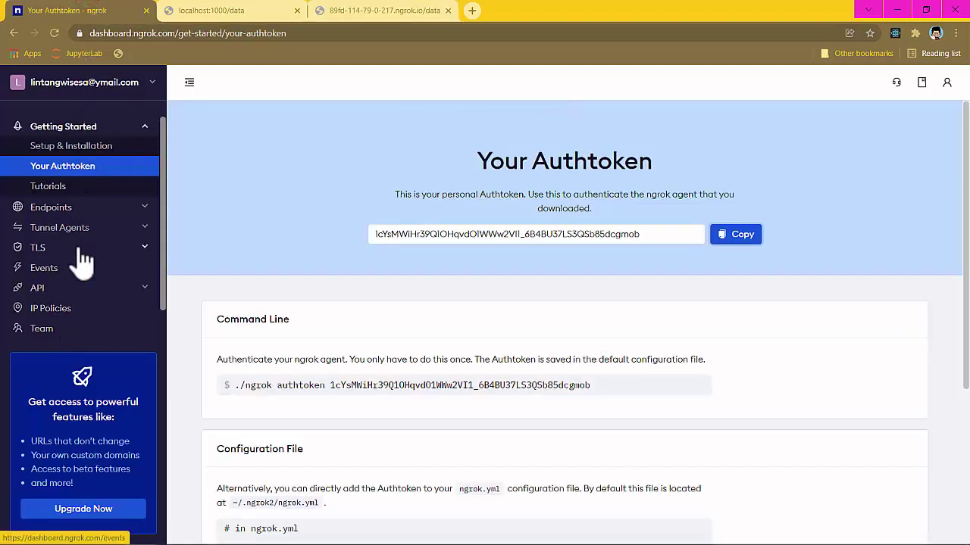
left_click(349, 9)
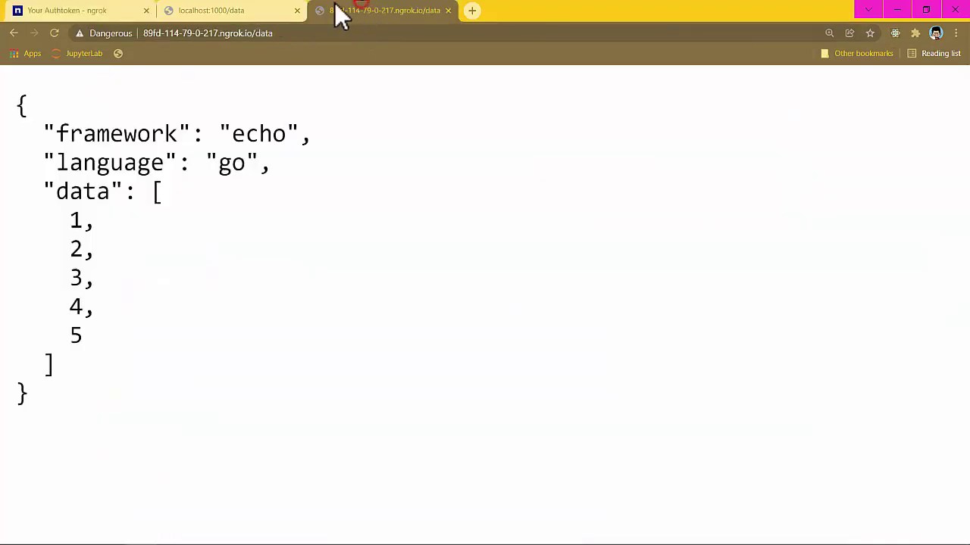
left_click(250, 9)
left_click(346, 11)
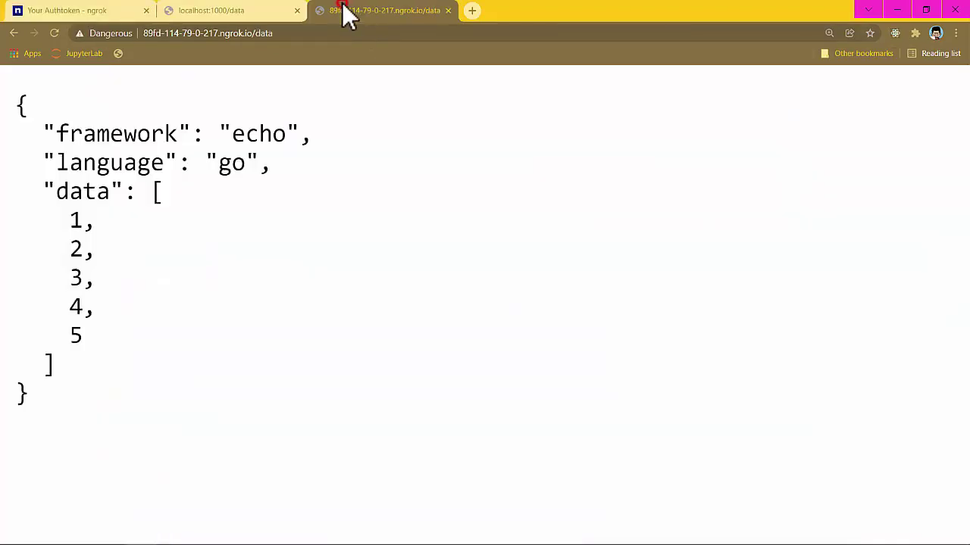
left_click_drag(301, 38, 142, 37)
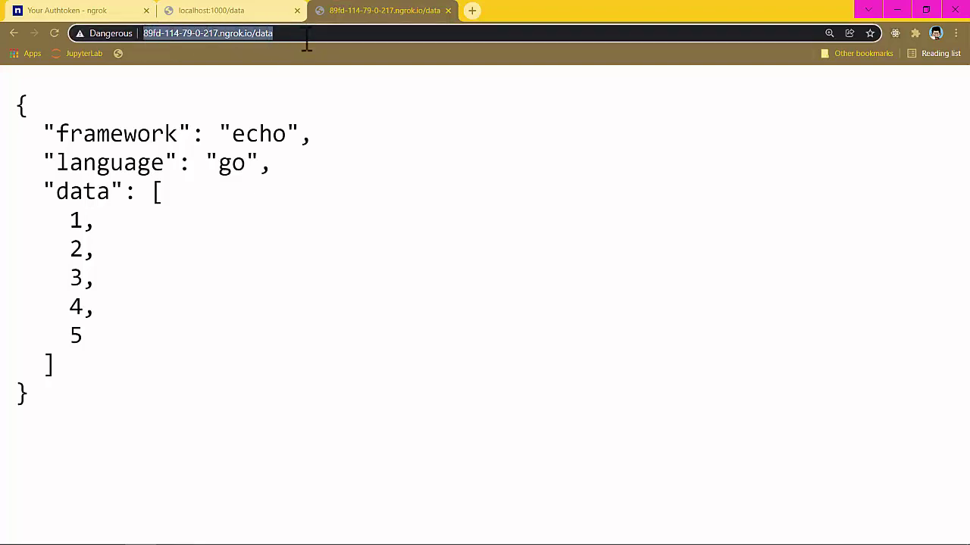
Open the ngrok web interface at localhost:4040 in a new tab and adjust the page zoom so the request list is readable.
left_click(470, 11)
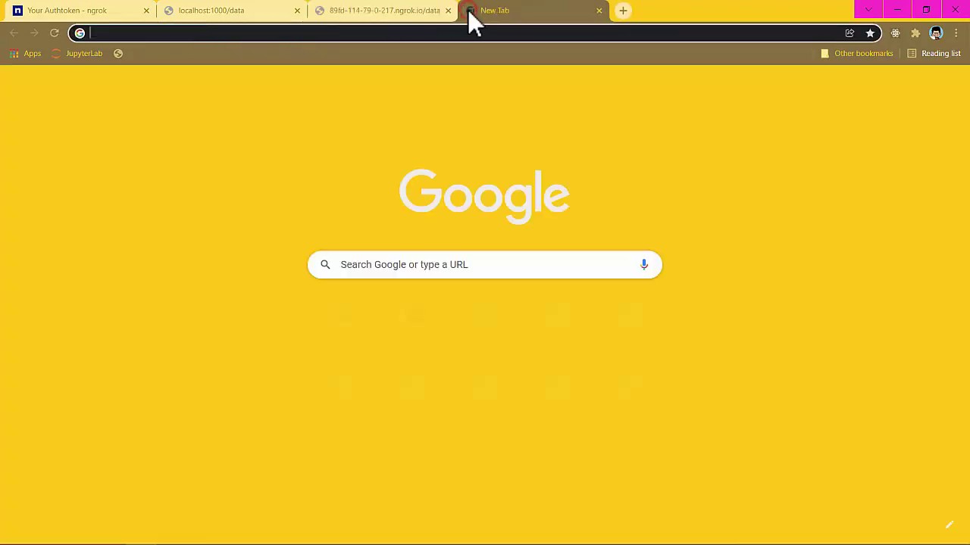
type("localhost:1000:")
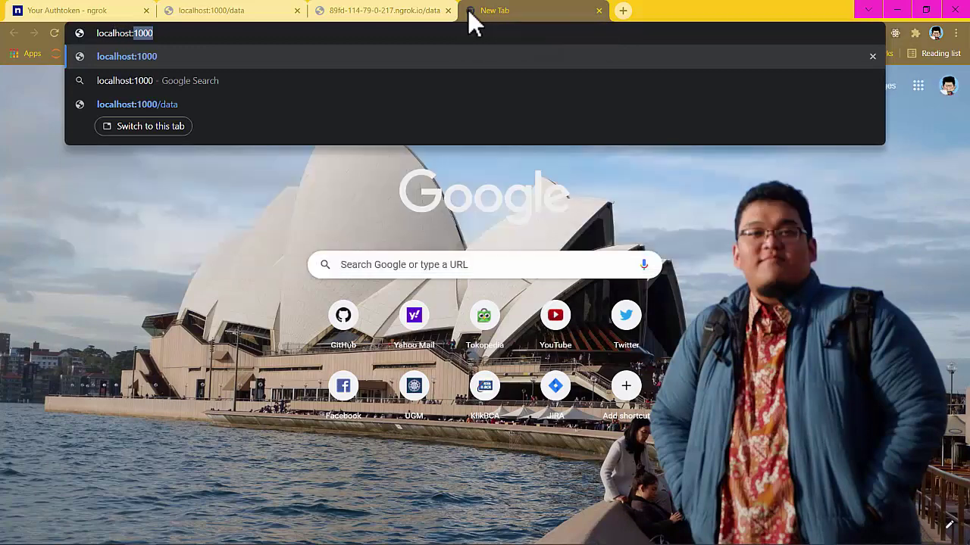
type("4040")
key("Return")
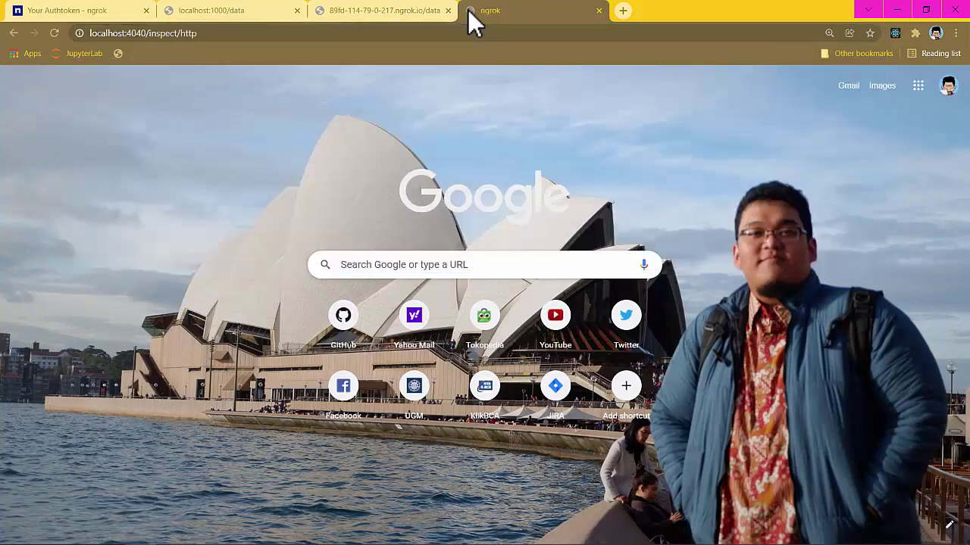
key("ctrl+minus")
key("ctrl+minus")
key("ctrl+minus")
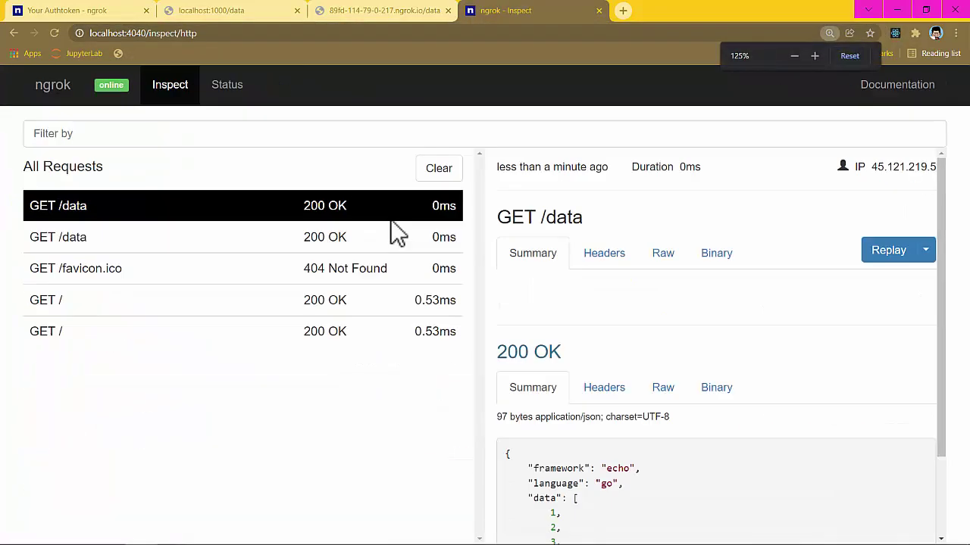
key("ctrl+plus")
key("ctrl+plus")
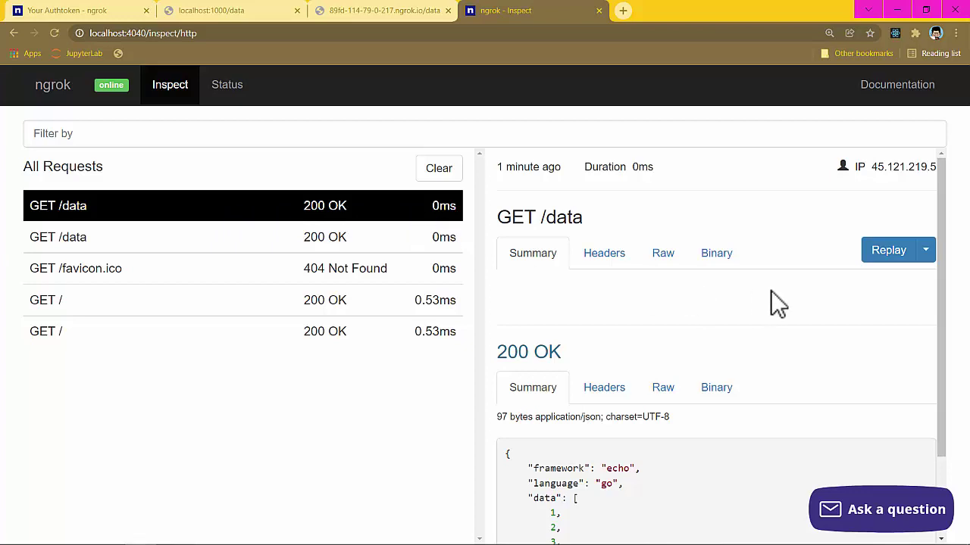
Look through the details of the latest GET /data request and replay it.
scroll(770, 291, "down", 2)
scroll(770, 290, "up", 2)
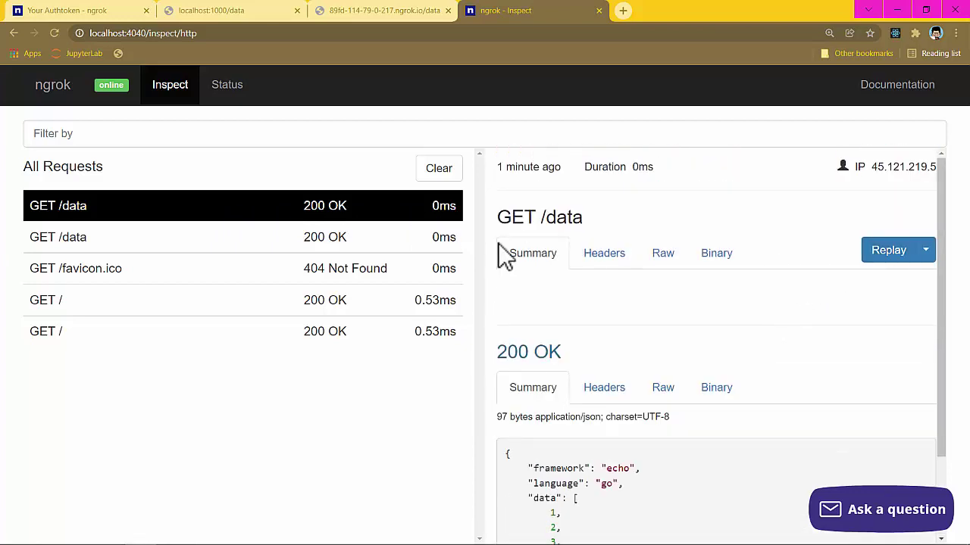
left_click(864, 251)
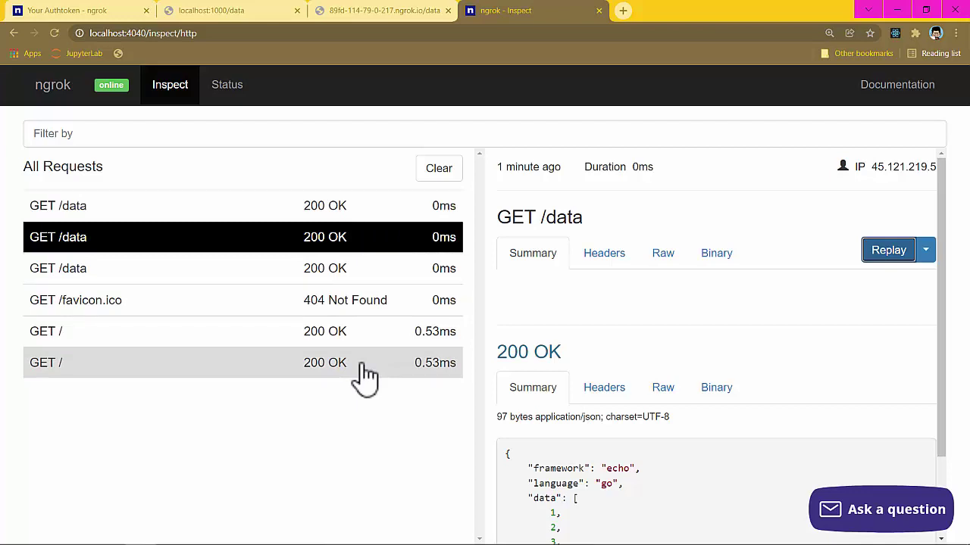
Examine the GET /data response's JSON summary, headers, raw text and binary content.
scroll(632, 320, "down", 2)
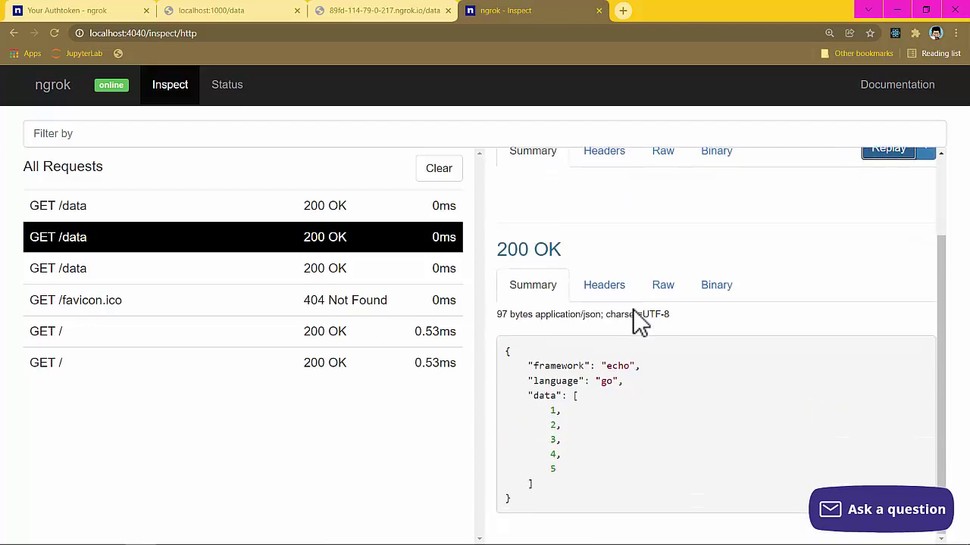
left_click(606, 287)
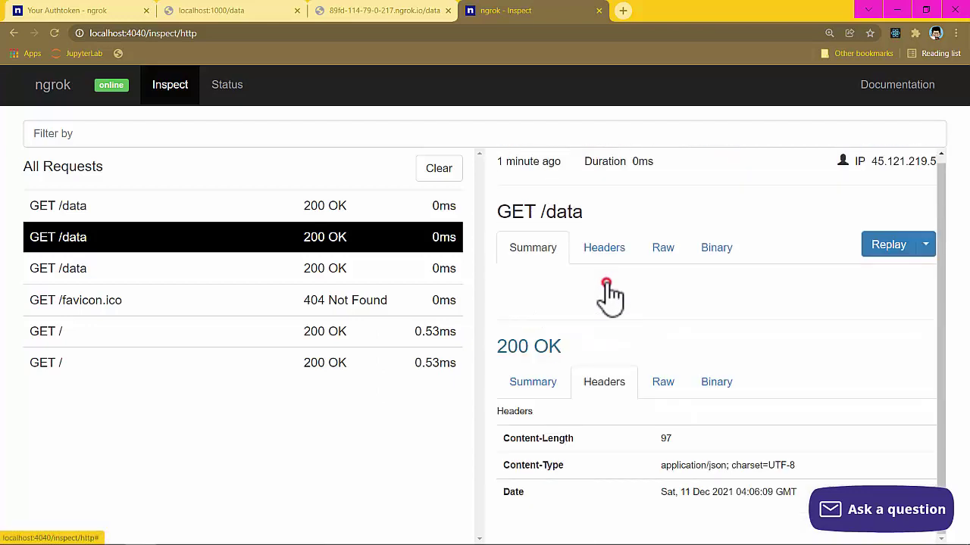
left_click(657, 381)
scroll(715, 396, "down", 2)
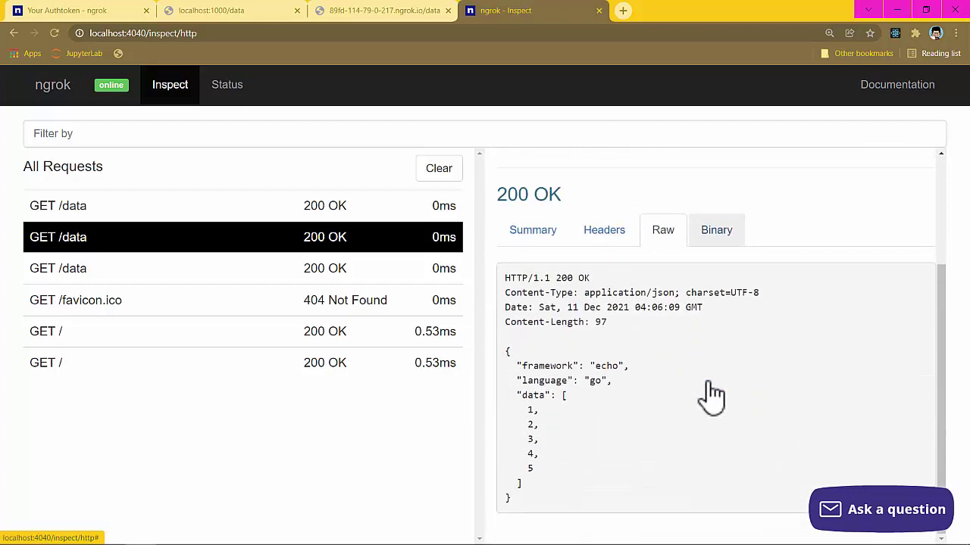
left_click(717, 257)
scroll(610, 382, "down", 3)
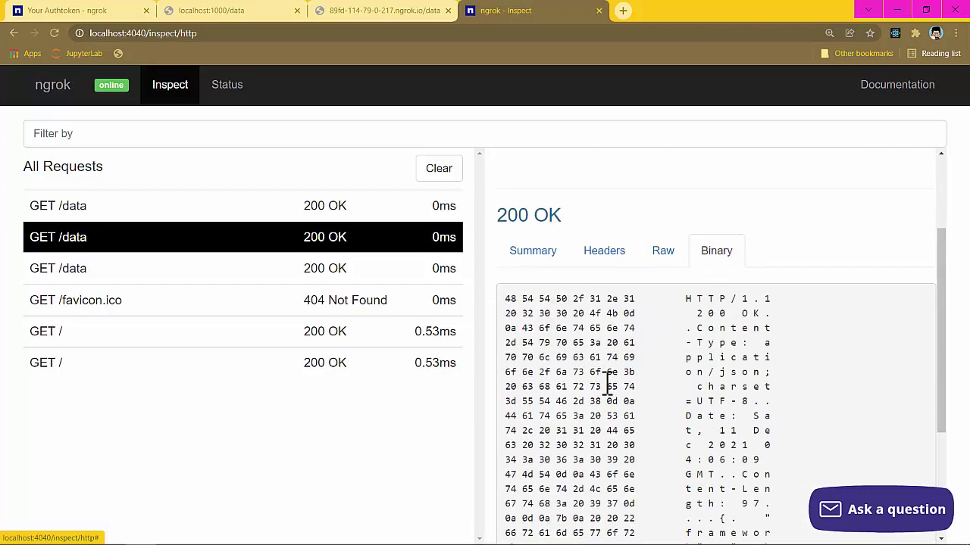
scroll(609, 382, "up", 5)
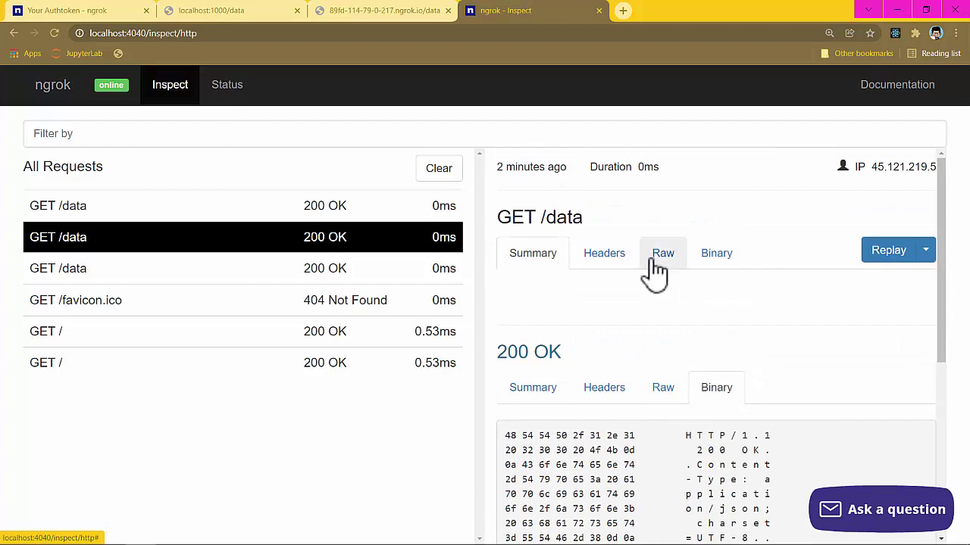